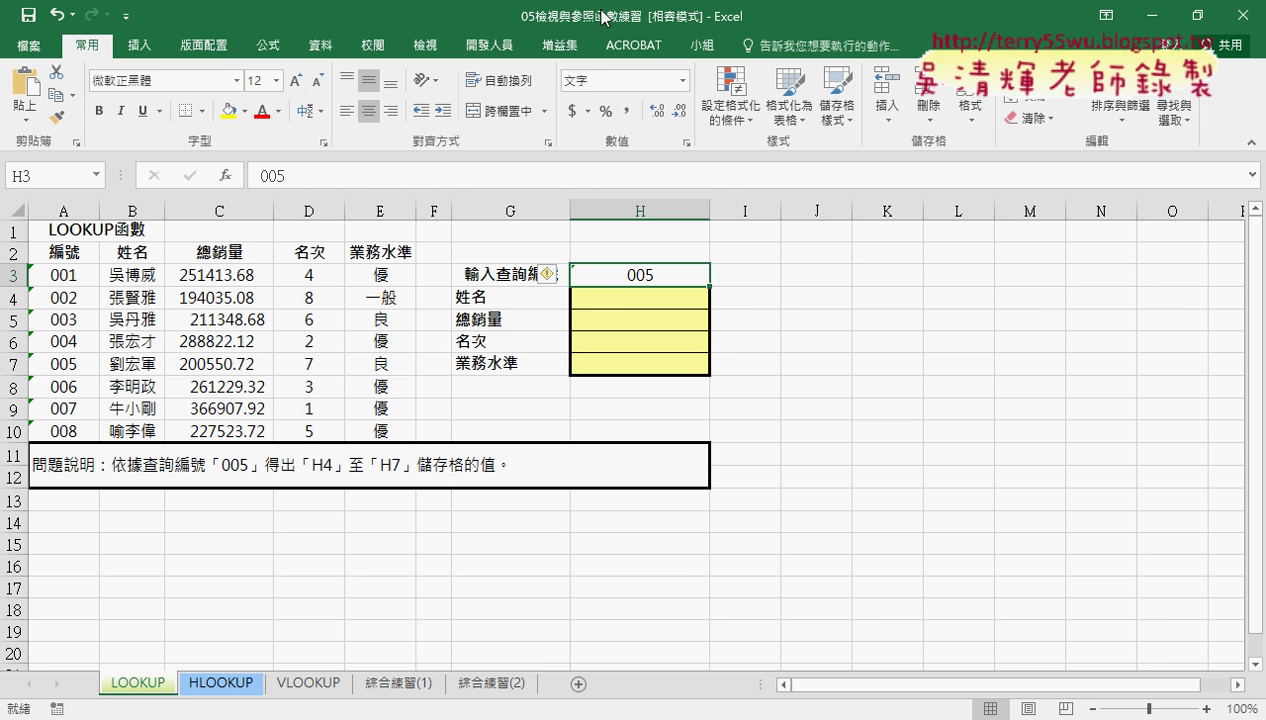
On the LOOKUP sheet, point out the IDs in A3:A10 and names in B3:B10, then select H4.
click(617, 302)
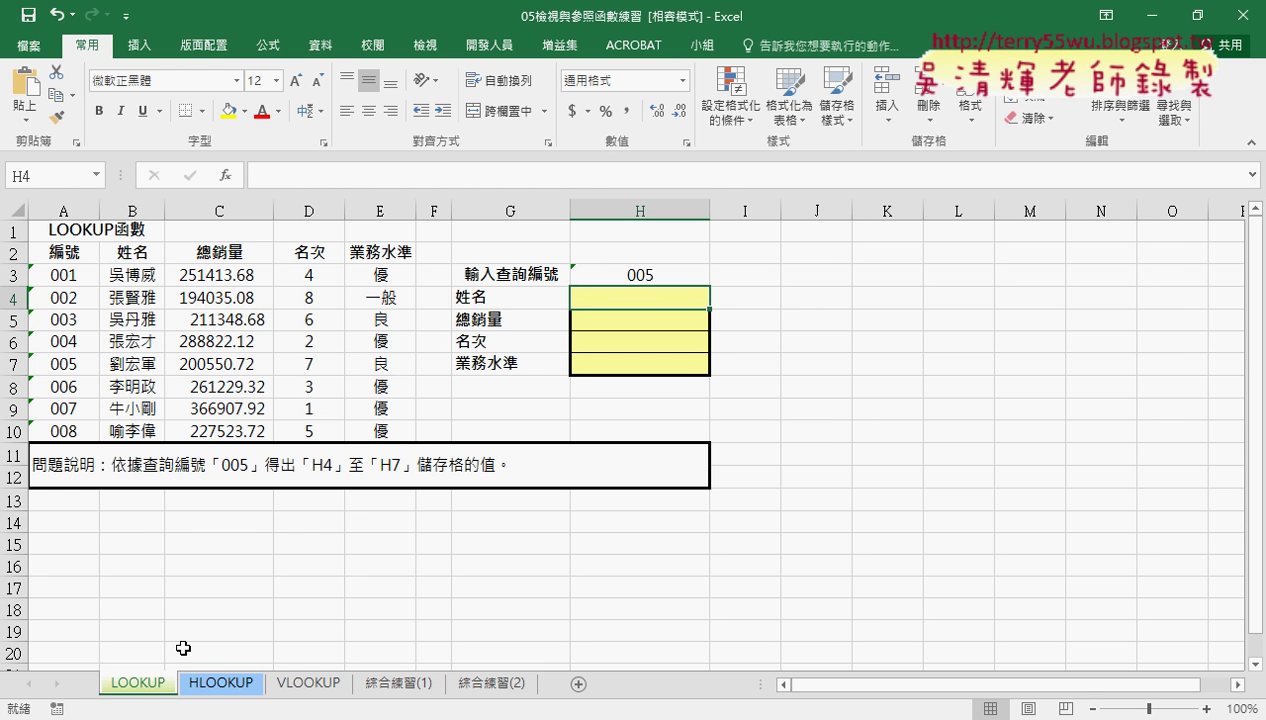
click(196, 688)
click(150, 688)
drag(60, 275, 67, 433)
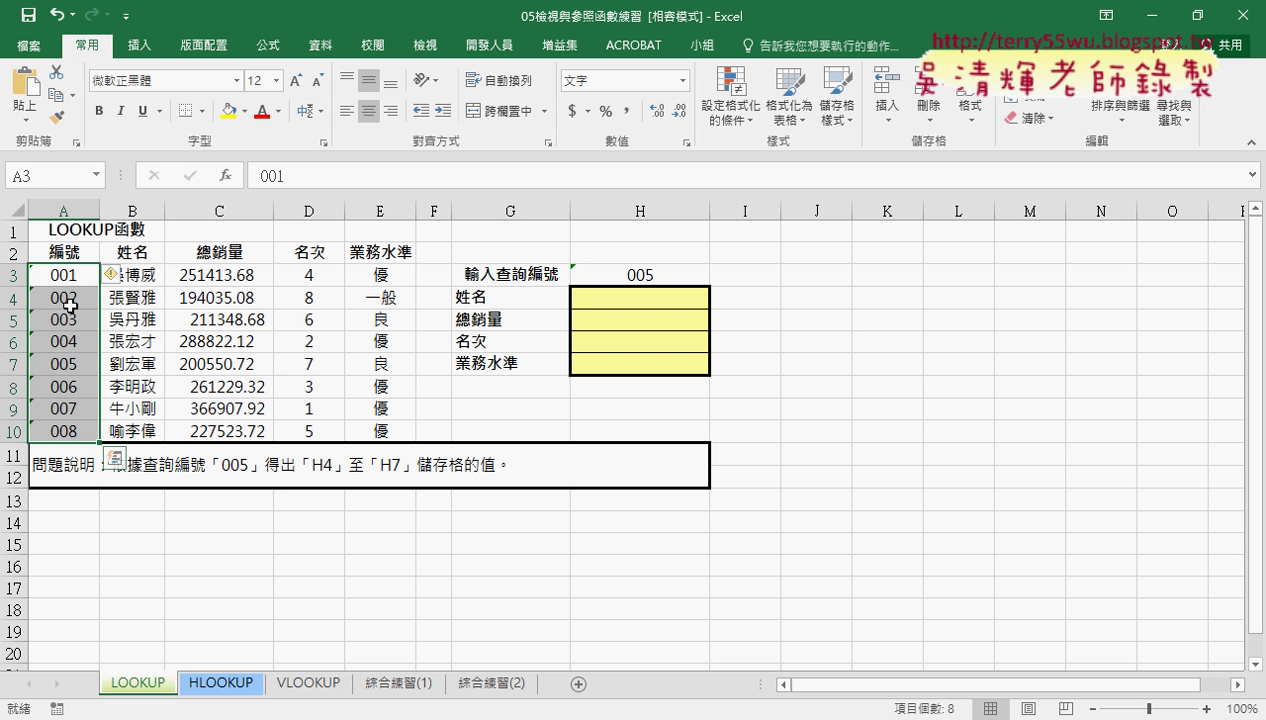
drag(150, 275, 133, 431)
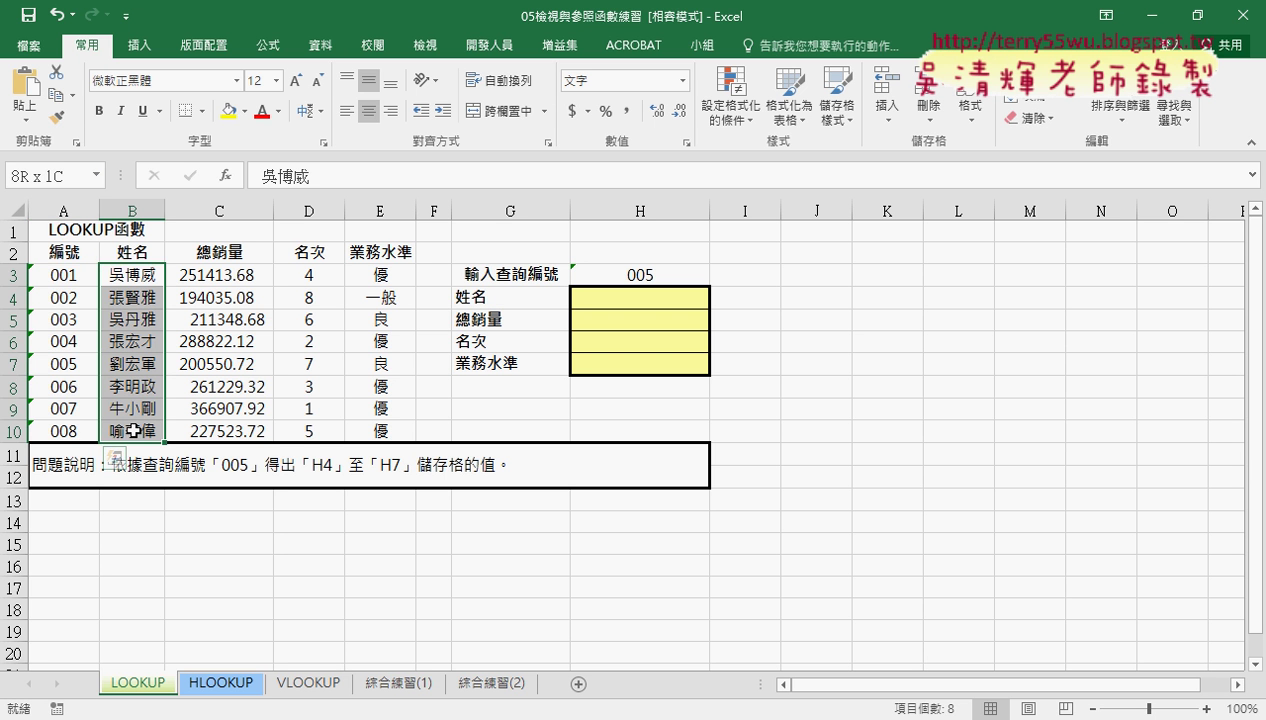
click(657, 300)
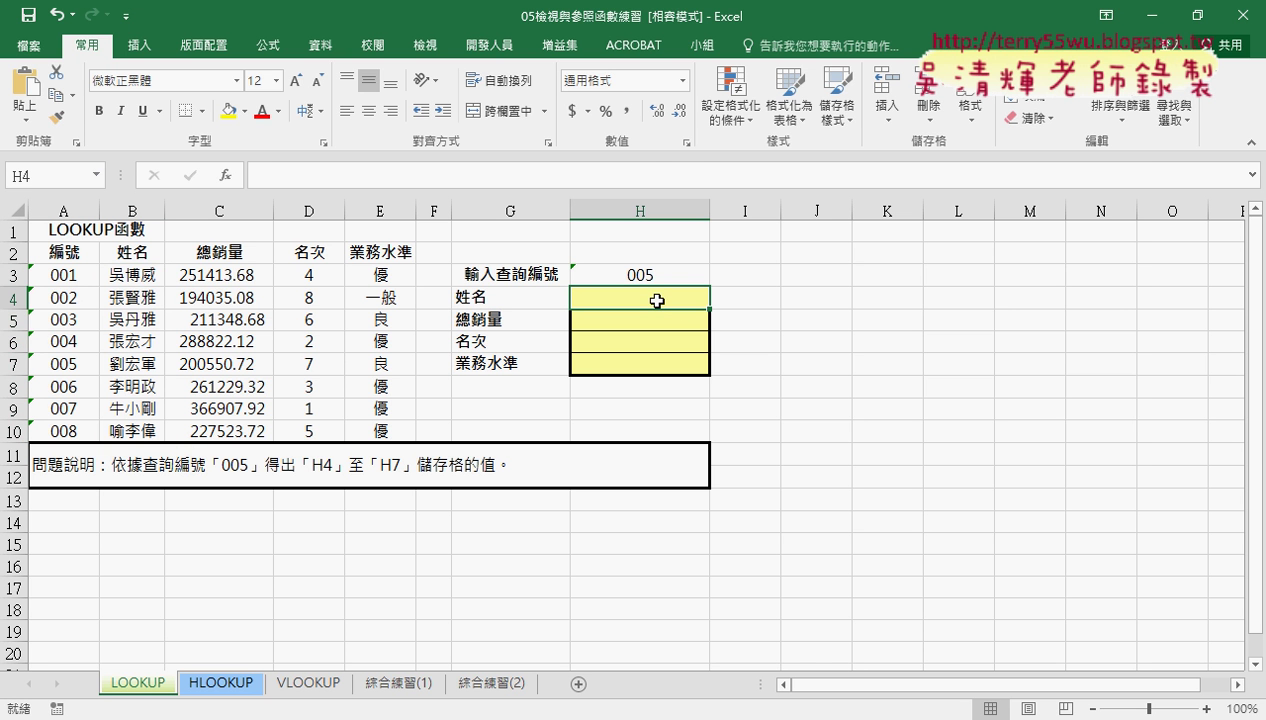
Insert LOOKUP from the 檢視與參照 category in H4, using the lookup_value, lookup_vector, result_vector form.
click(226, 175)
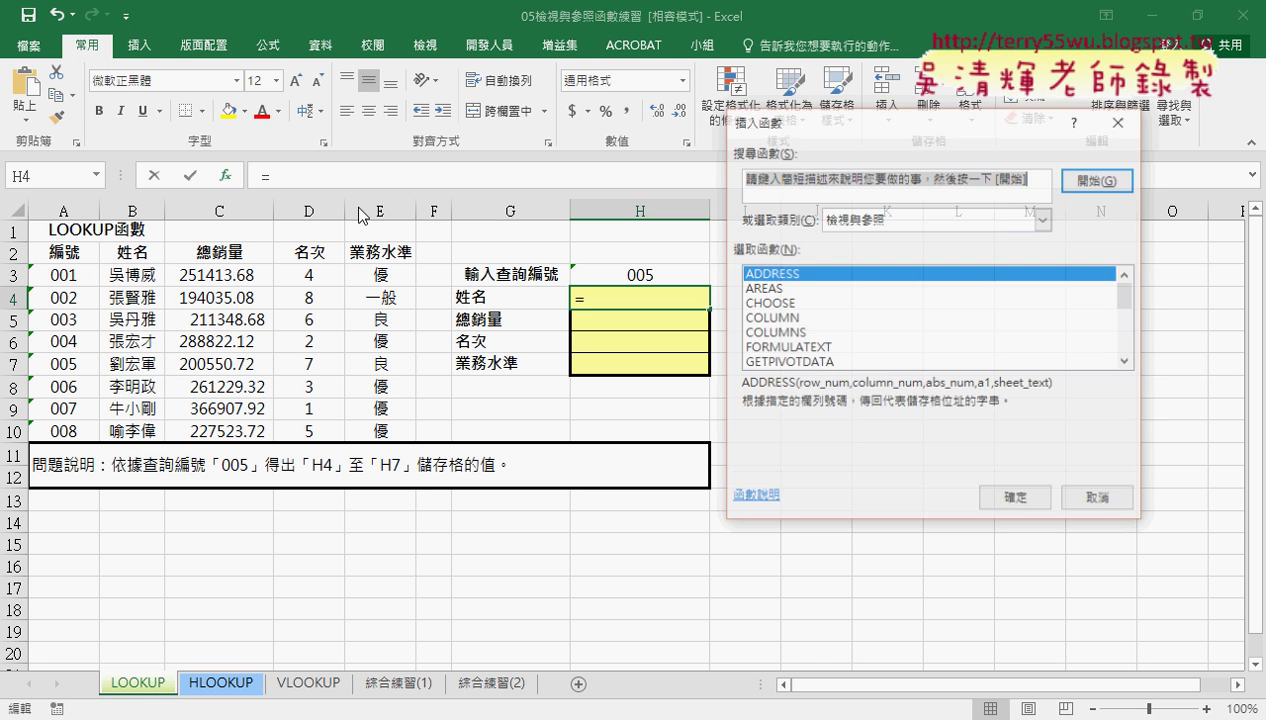
click(897, 226)
click(897, 226)
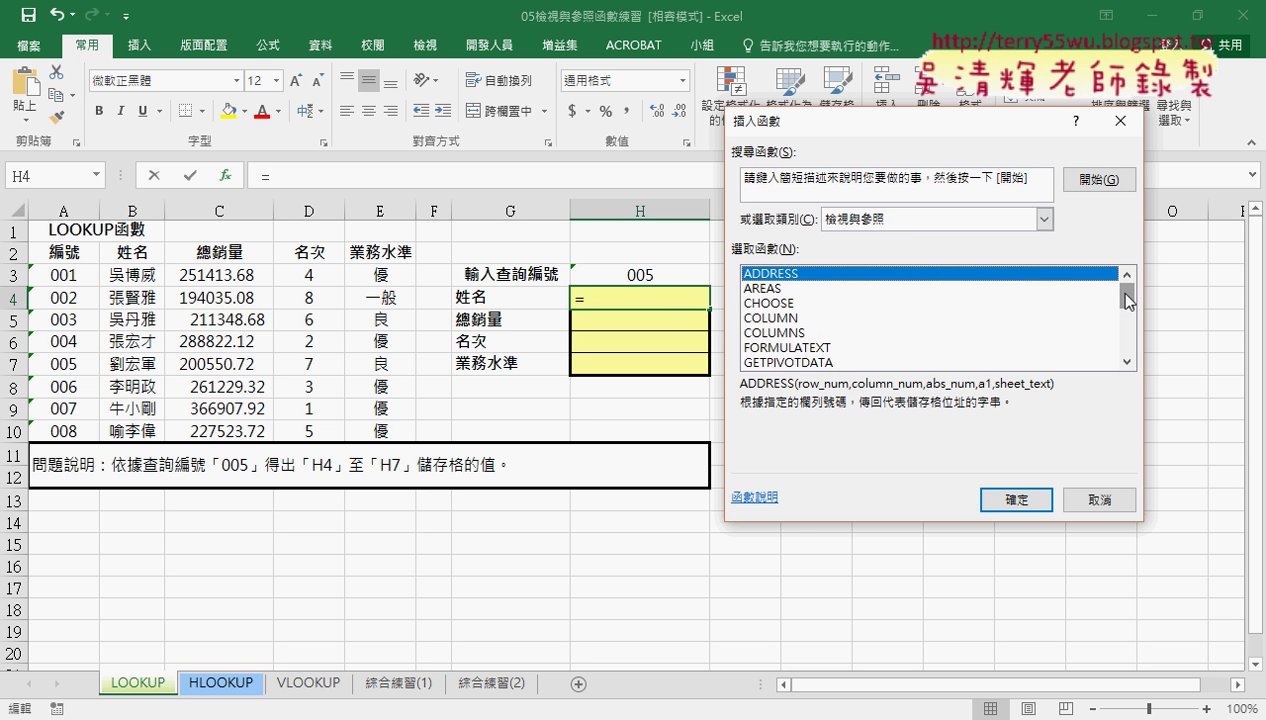
drag(1125, 296, 1127, 315)
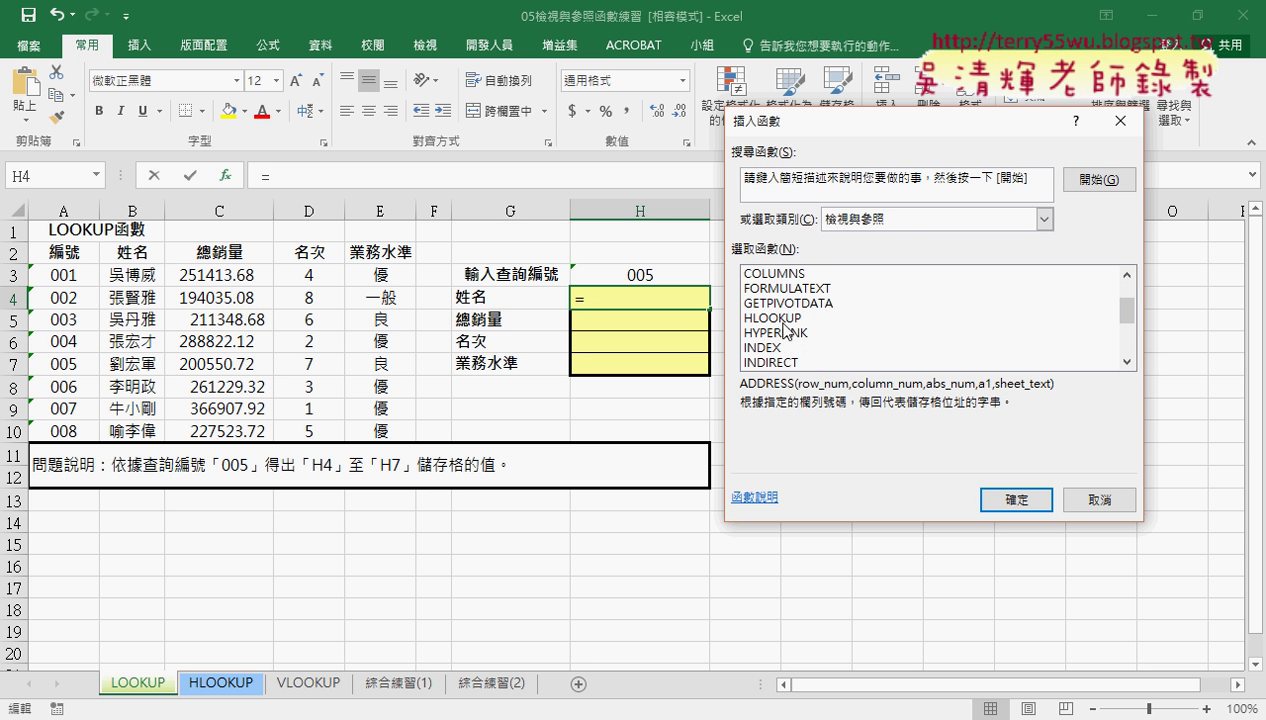
drag(1127, 318, 1127, 326)
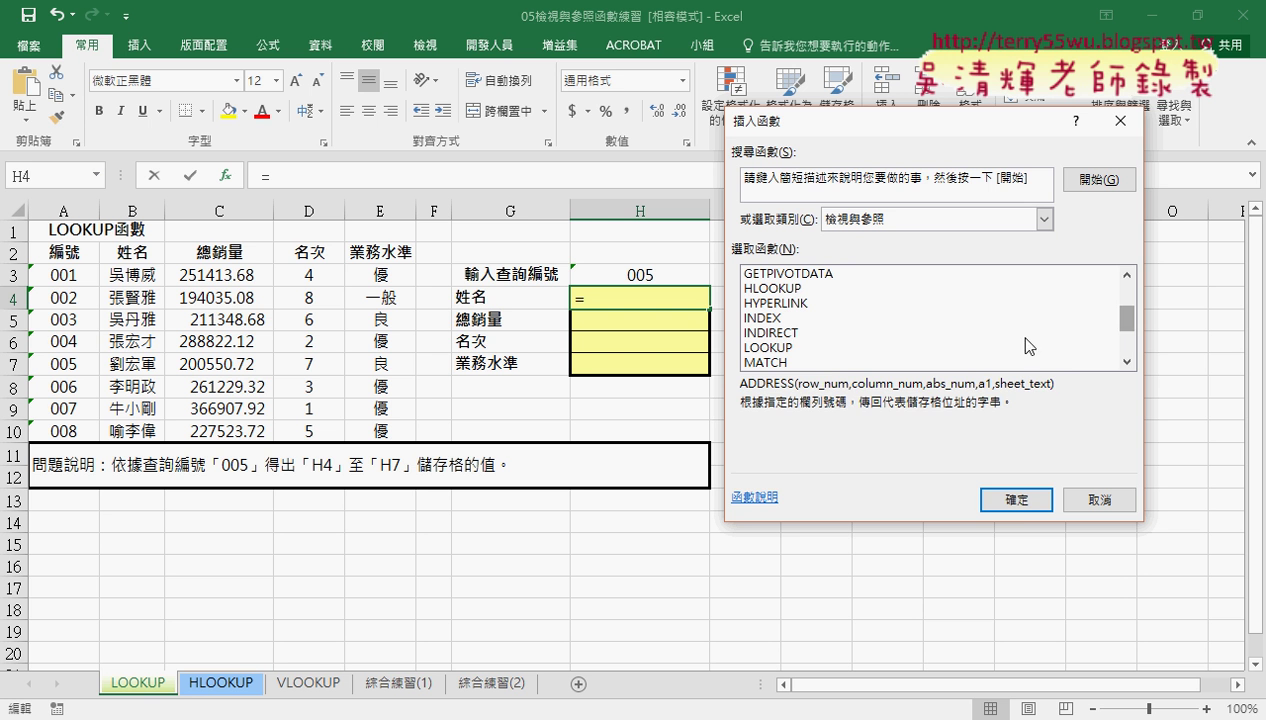
click(789, 350)
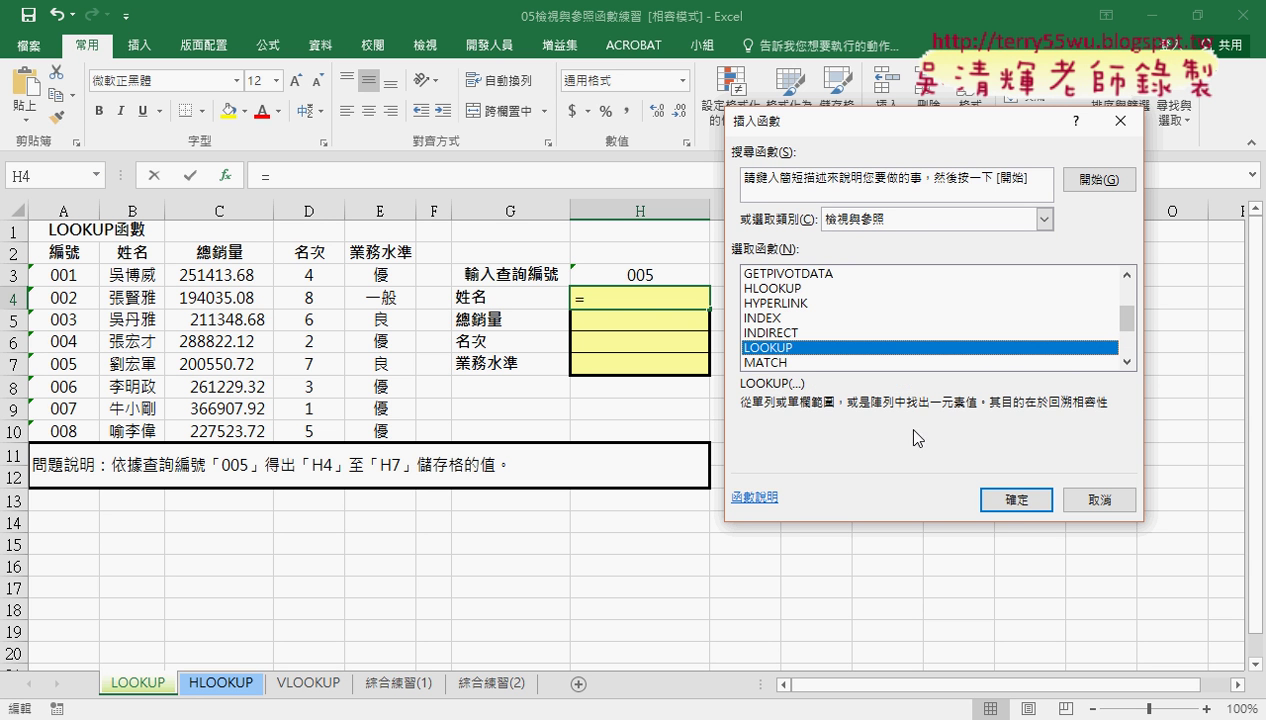
click(1017, 508)
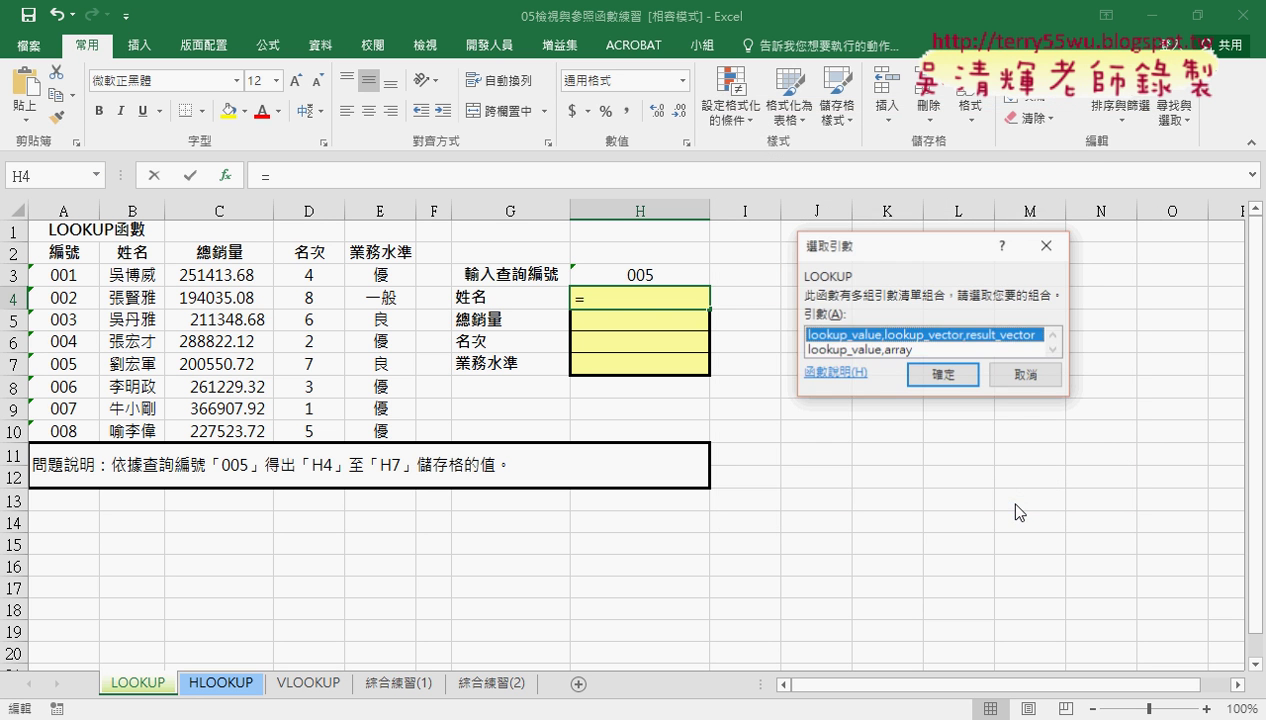
click(940, 377)
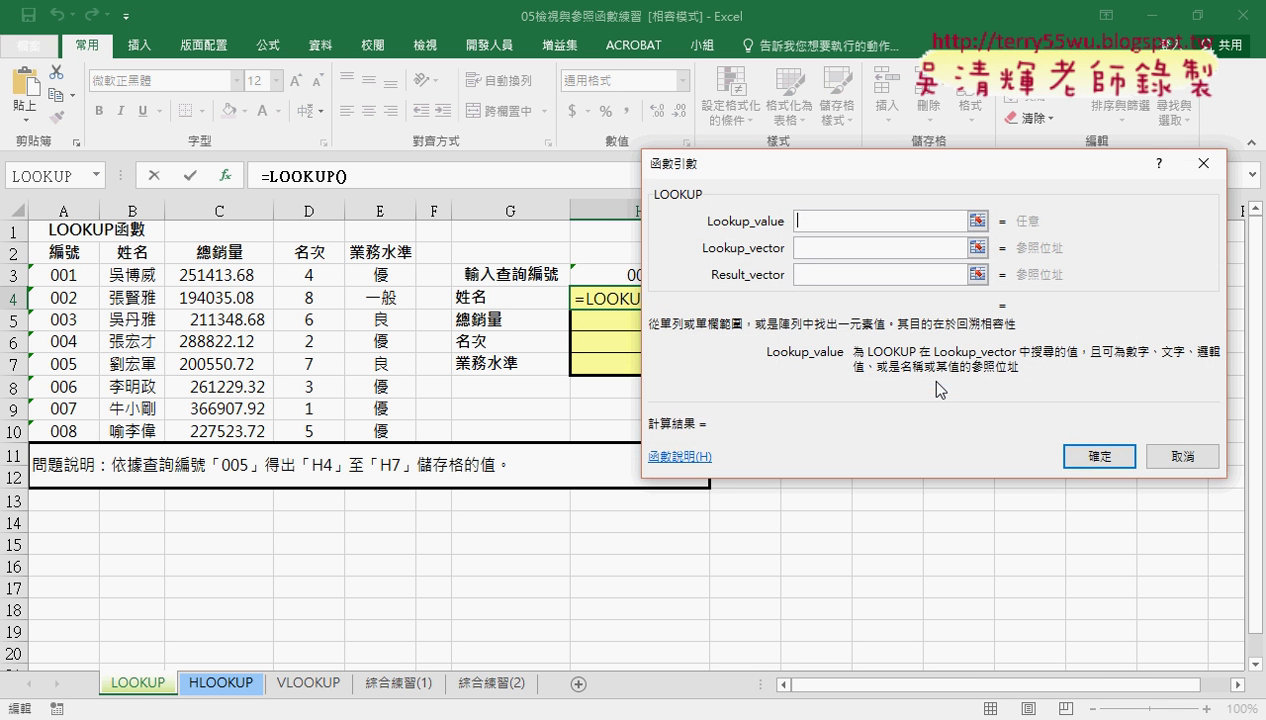
Fill LOOKUP's arguments with H3, A3:A10 and B3:B10 so H4 returns ID 005's name.
drag(788, 170, 822, 167)
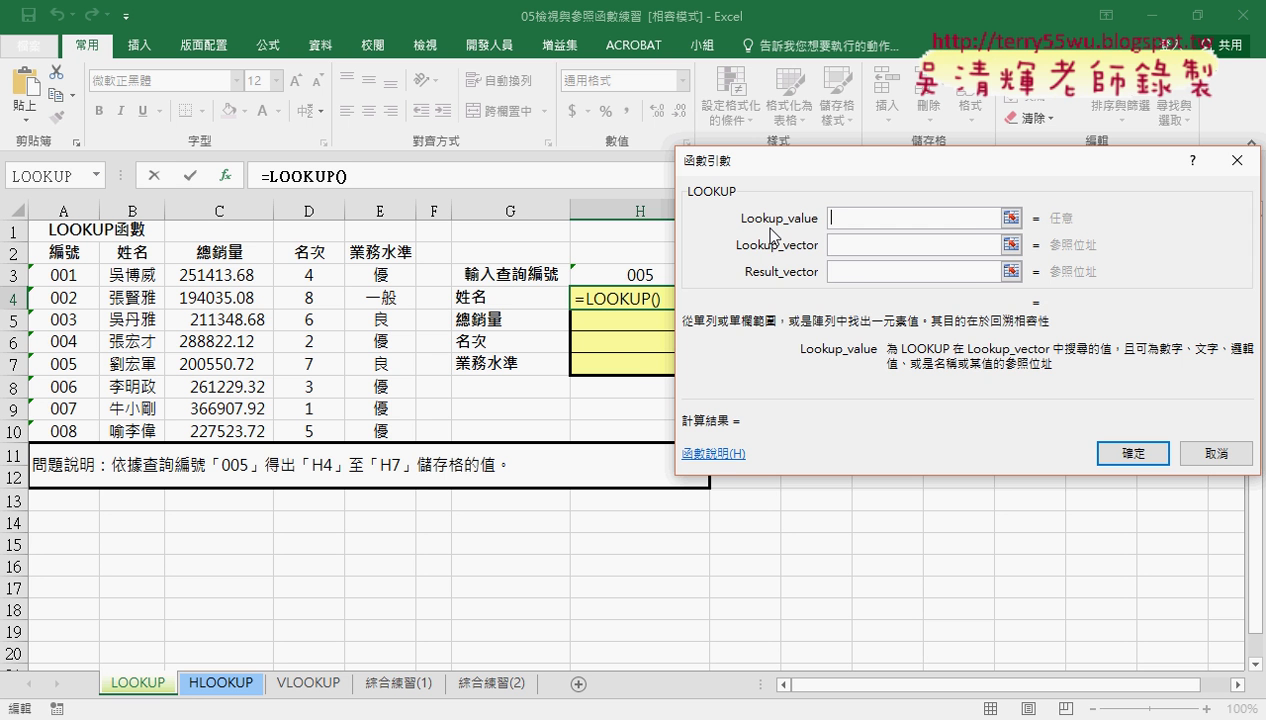
drag(812, 165, 849, 162)
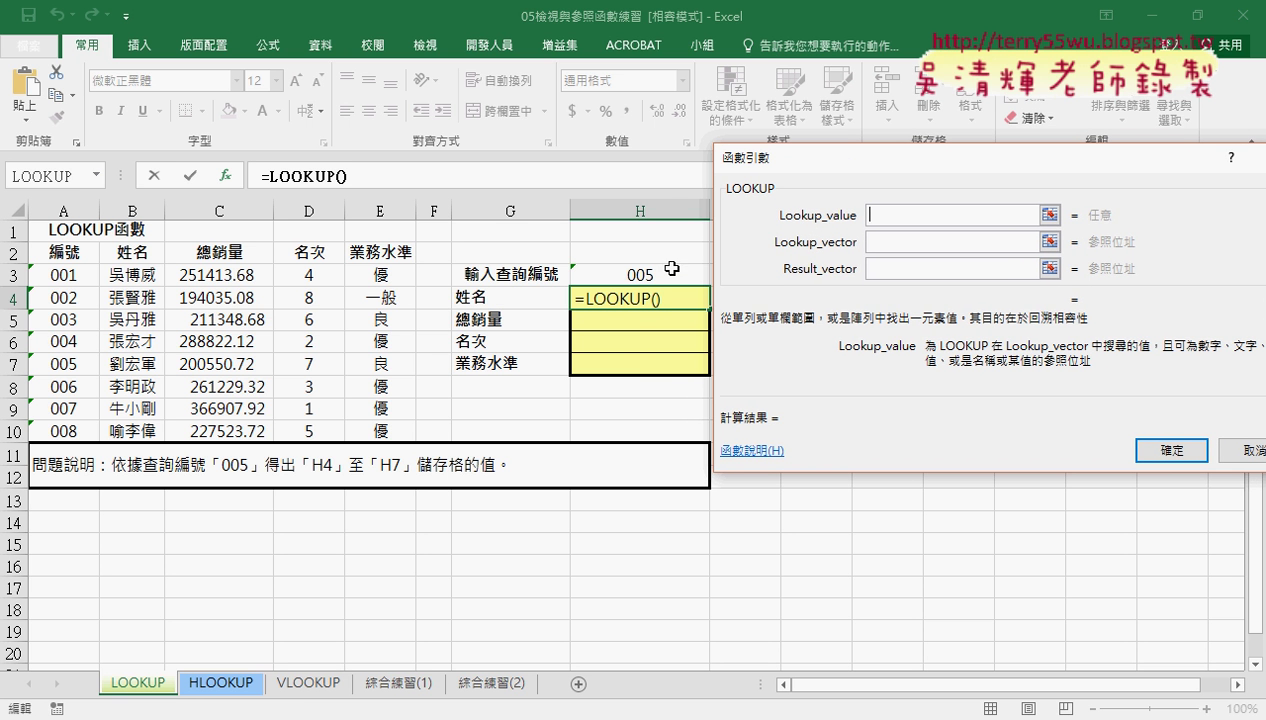
click(650, 276)
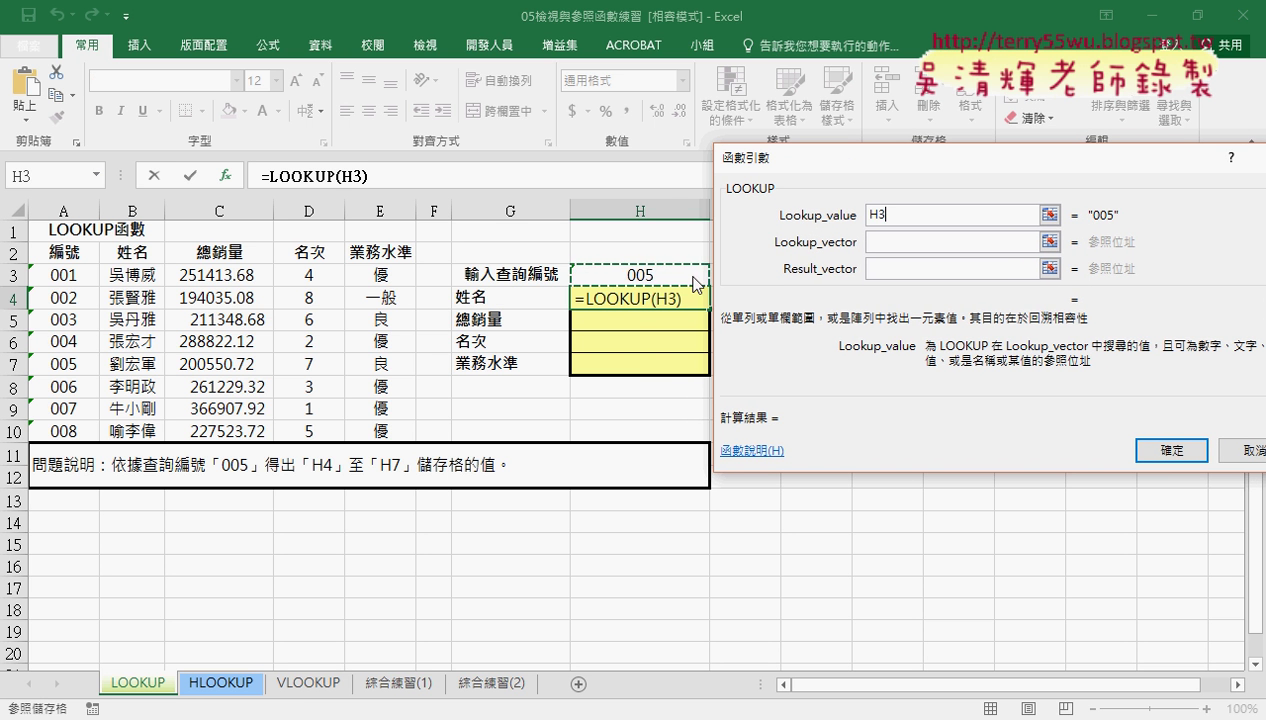
click(887, 244)
click(887, 244)
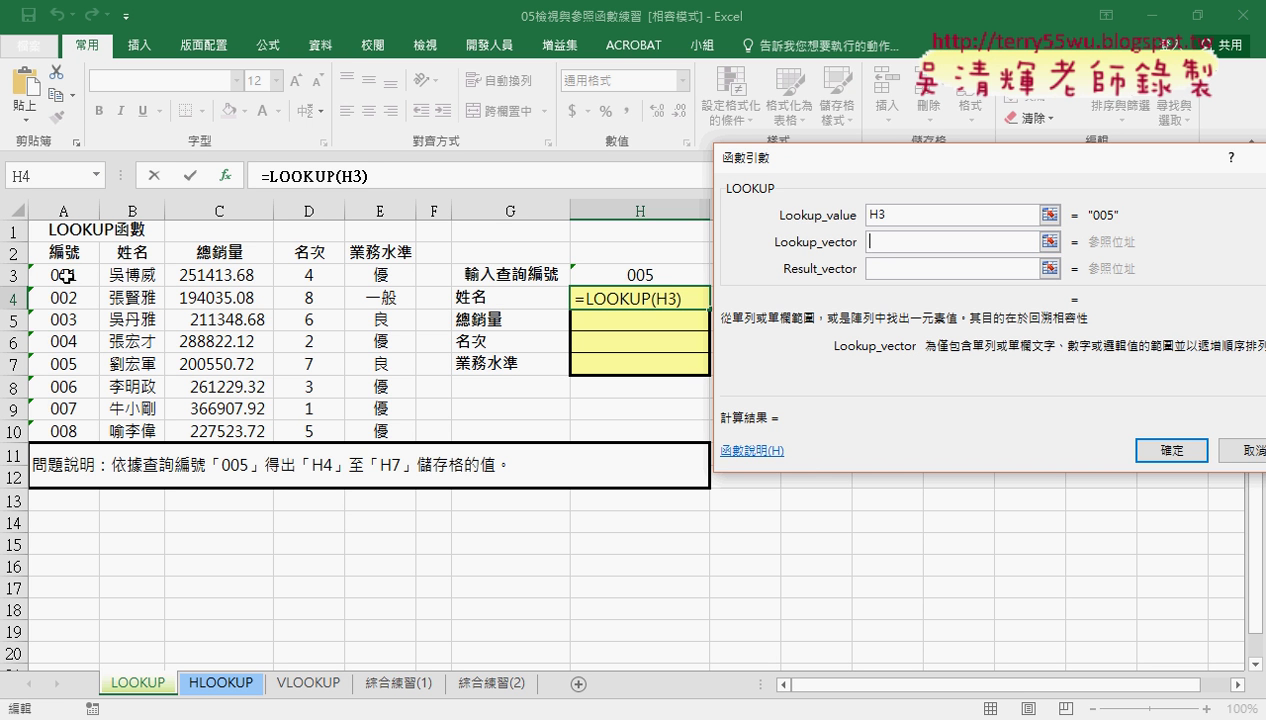
drag(45, 276, 70, 430)
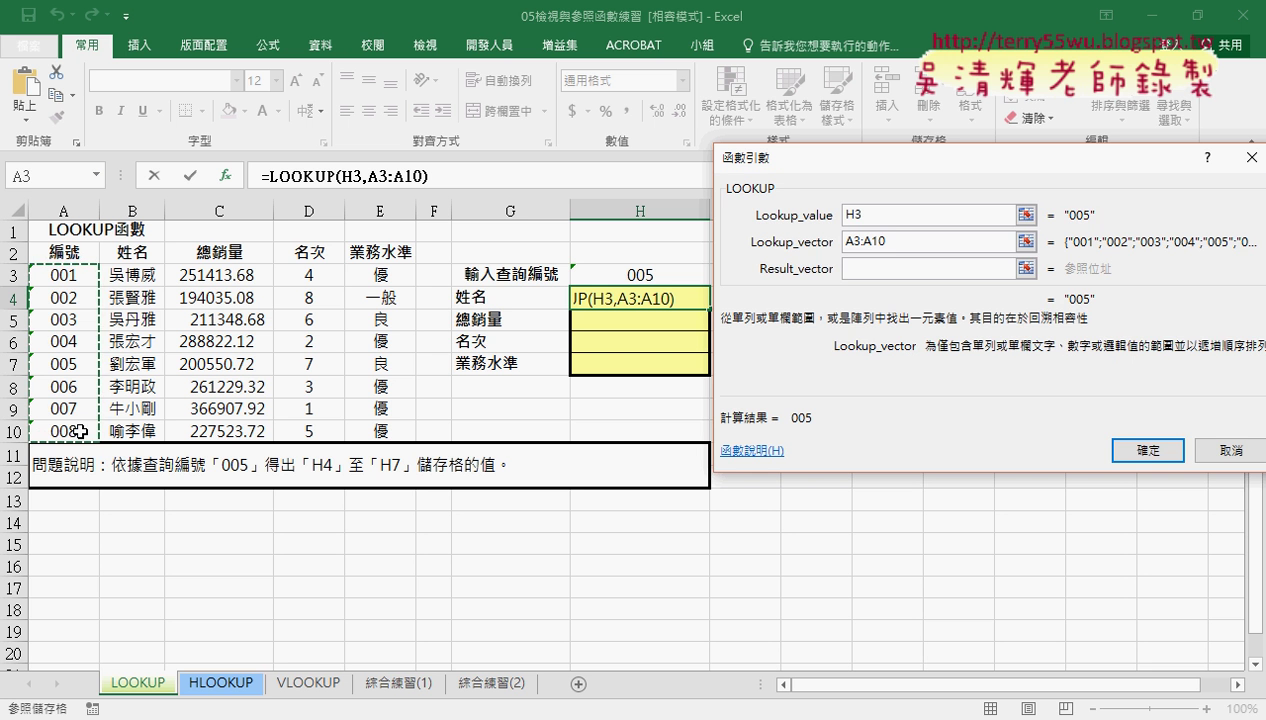
click(876, 270)
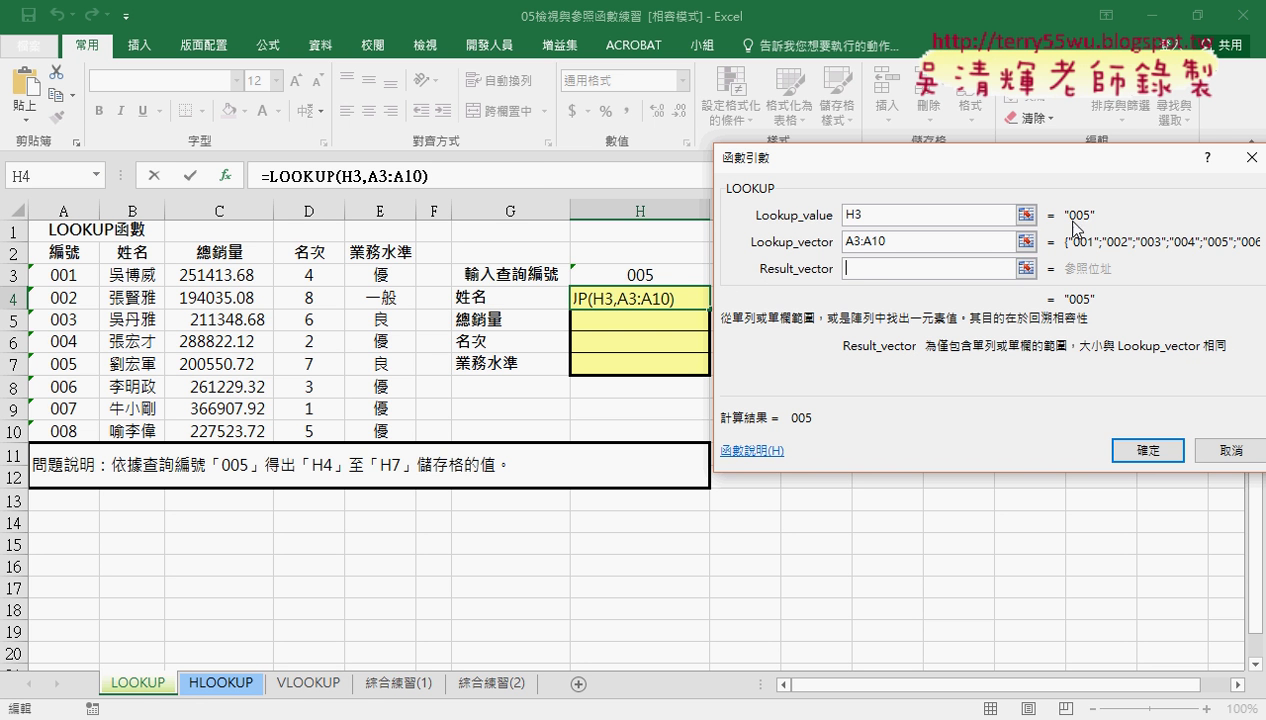
drag(1045, 152, 877, 126)
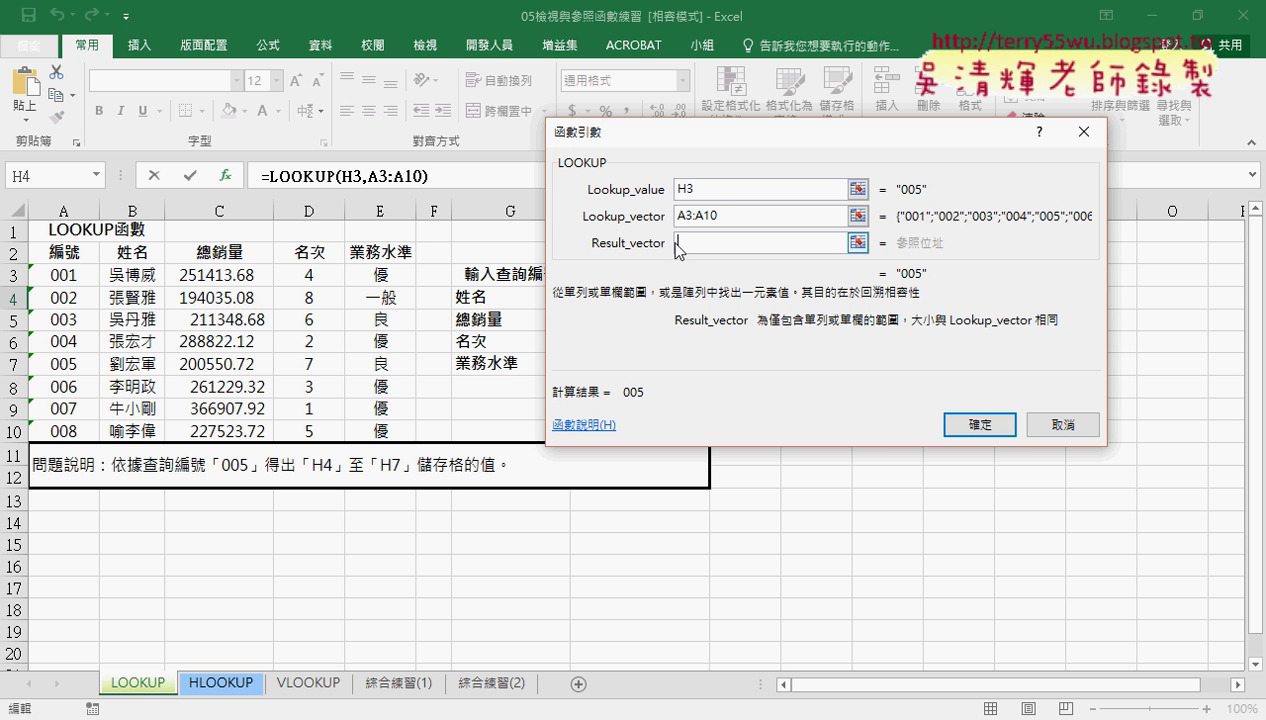
drag(131, 277, 131, 431)
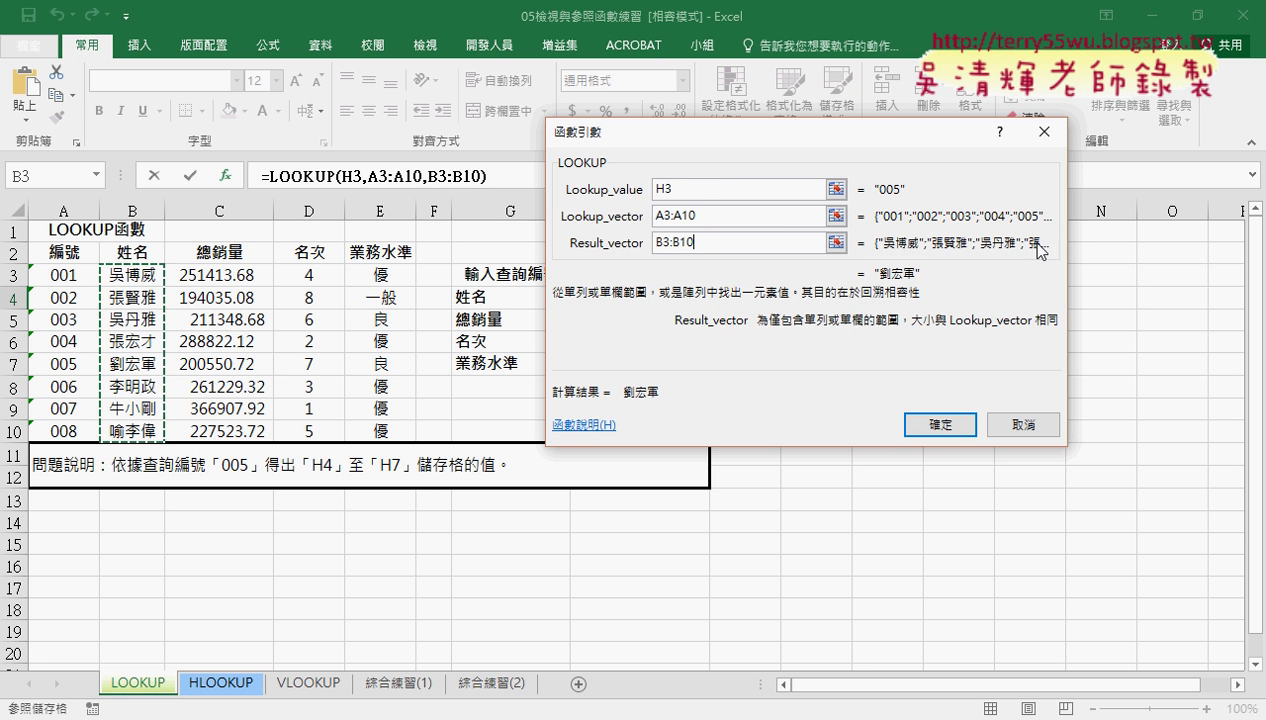
drag(911, 146, 1054, 142)
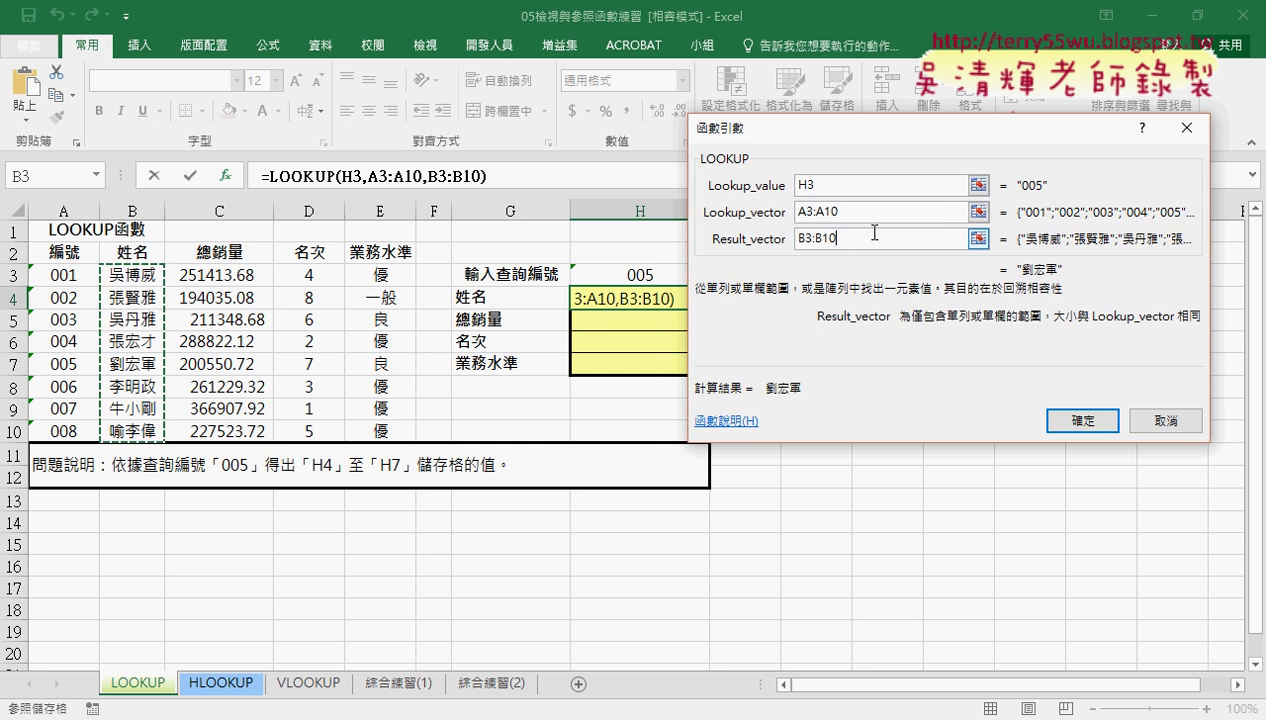
click(1082, 422)
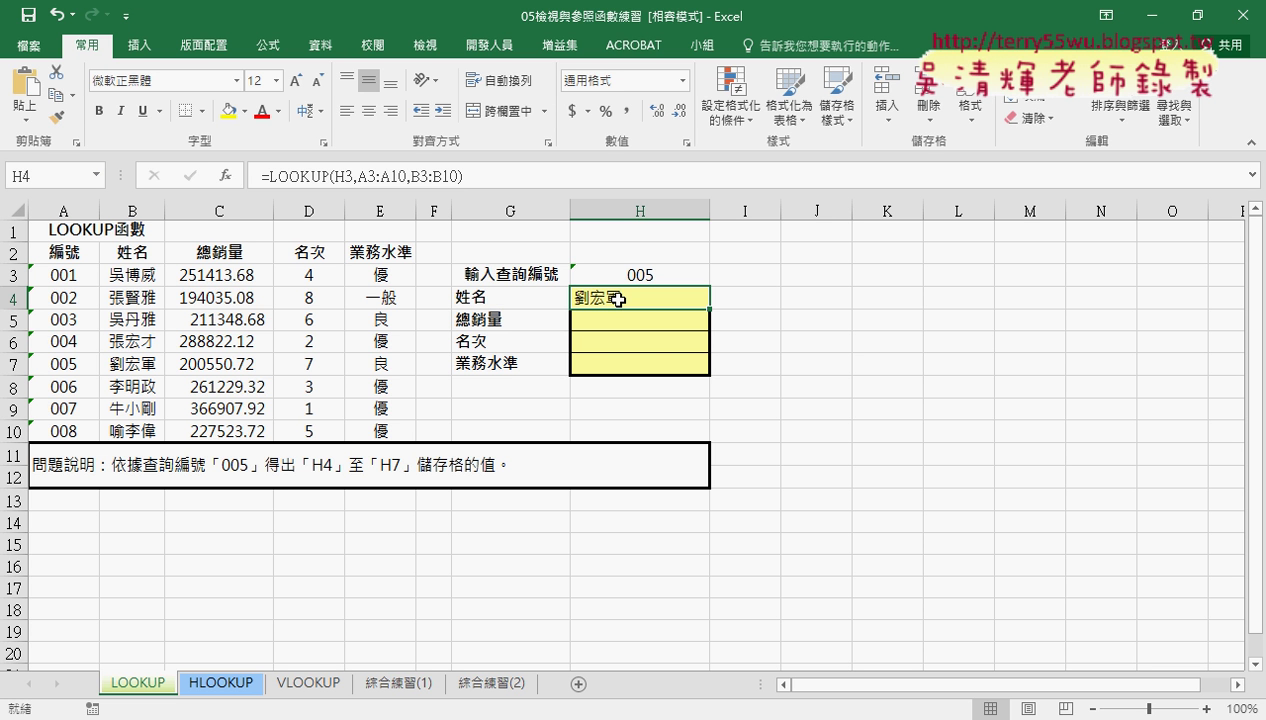
Copy H4's LOOKUP formula text from the formula bar without changing H4.
click(631, 323)
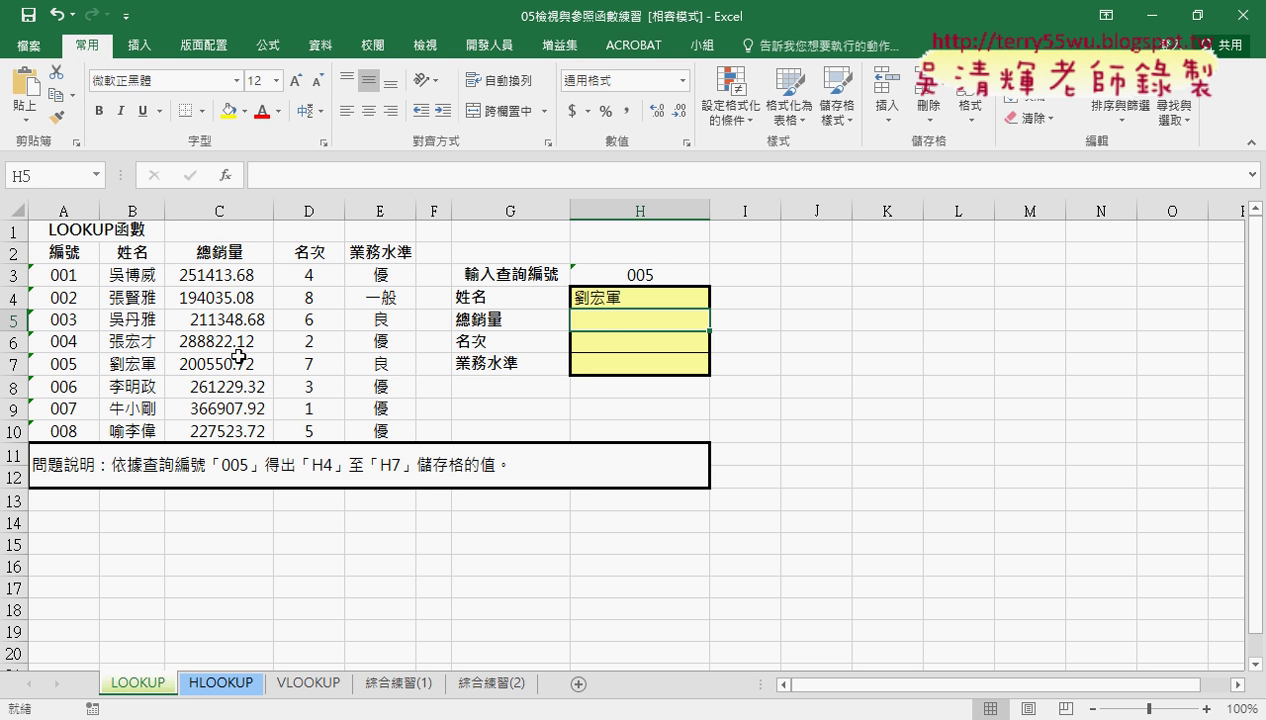
click(610, 300)
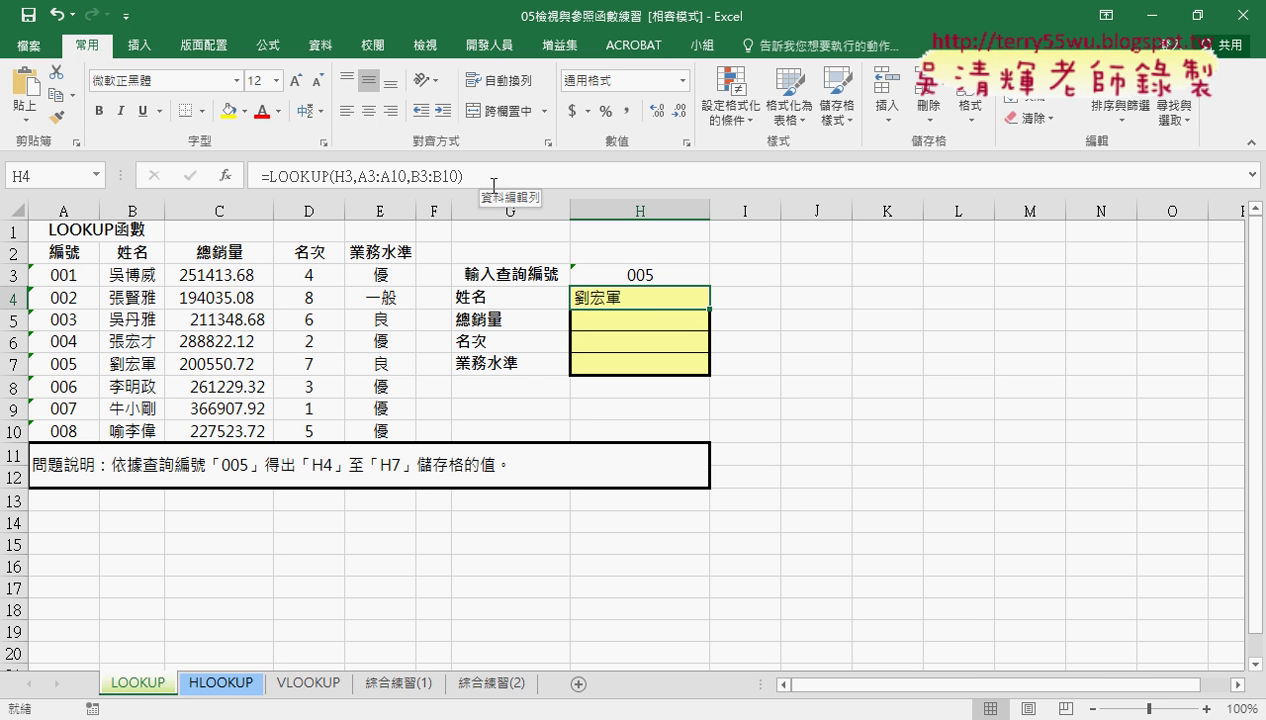
drag(463, 176, 265, 181)
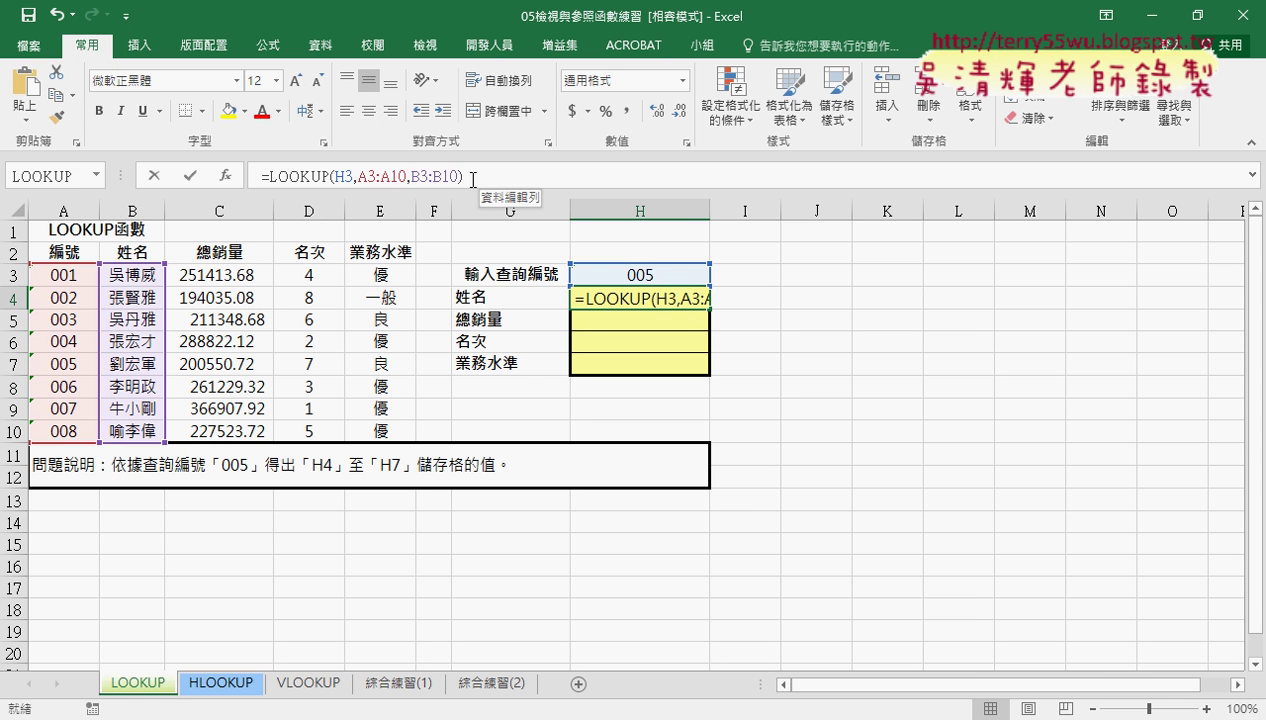
right_click(344, 176)
click(378, 205)
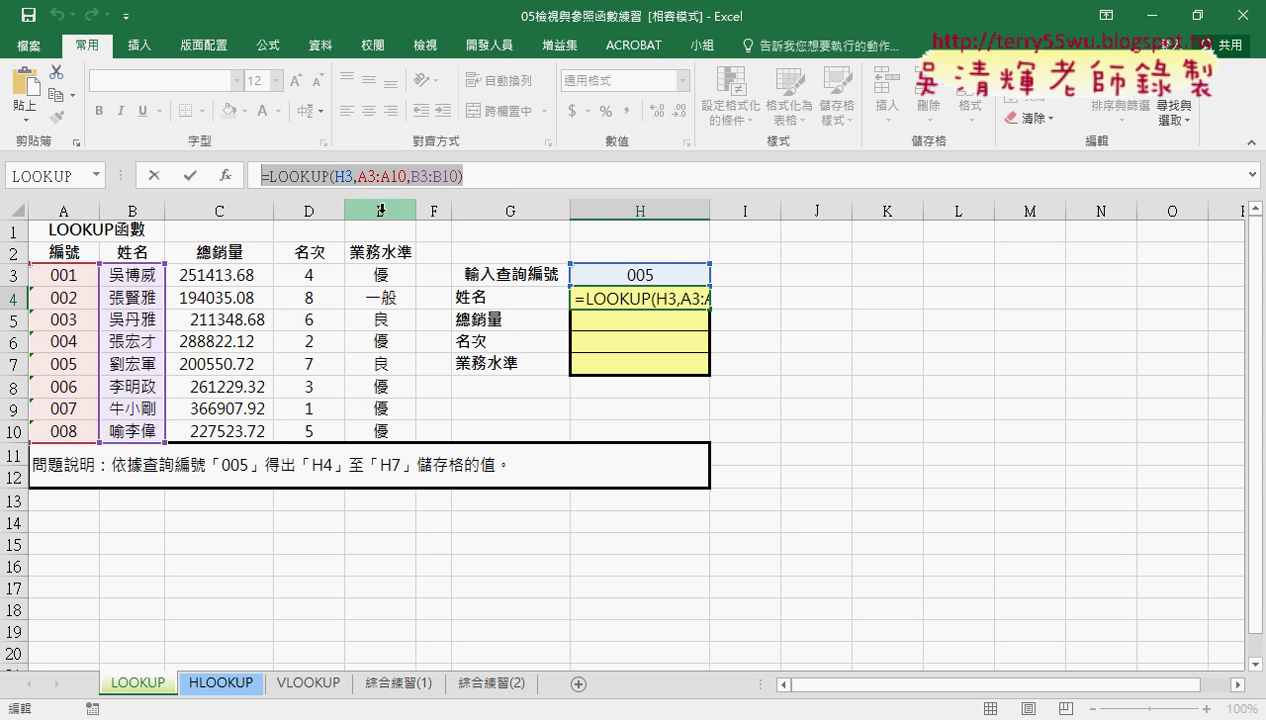
click(152, 177)
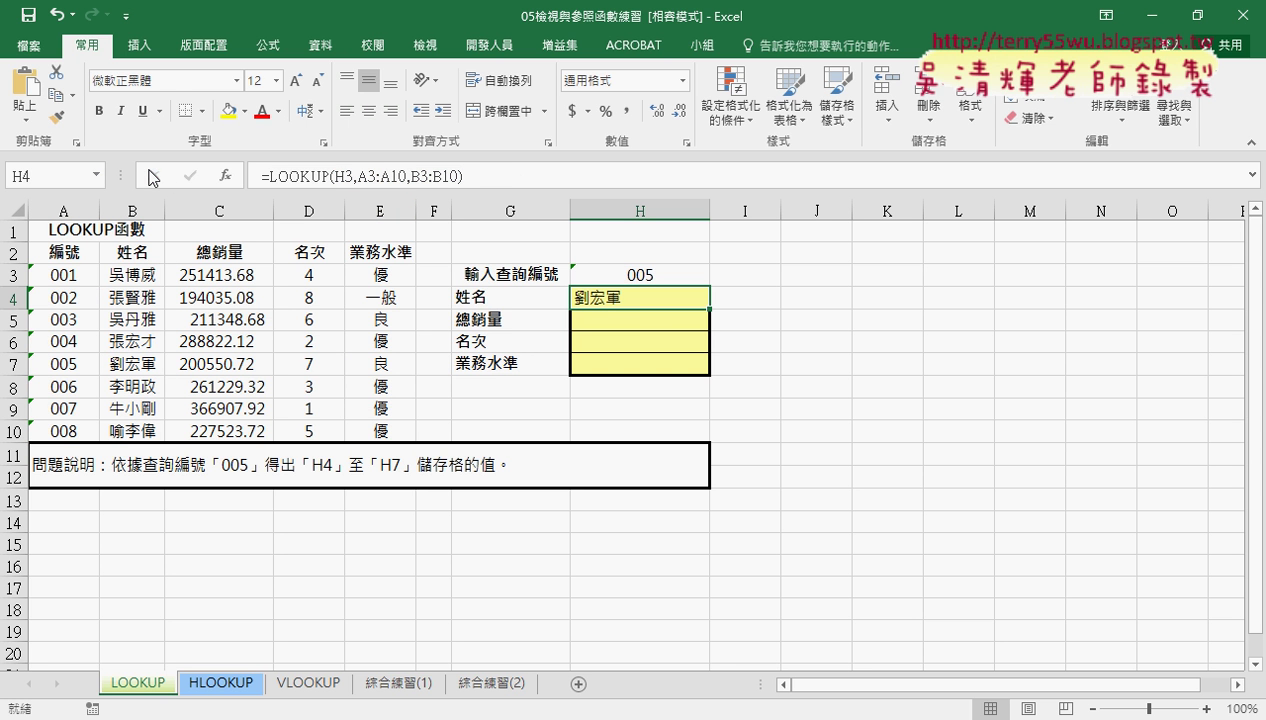
Paste the formula into H5 with result range C3:C10, giving total sales 200550.72.
click(636, 323)
click(327, 174)
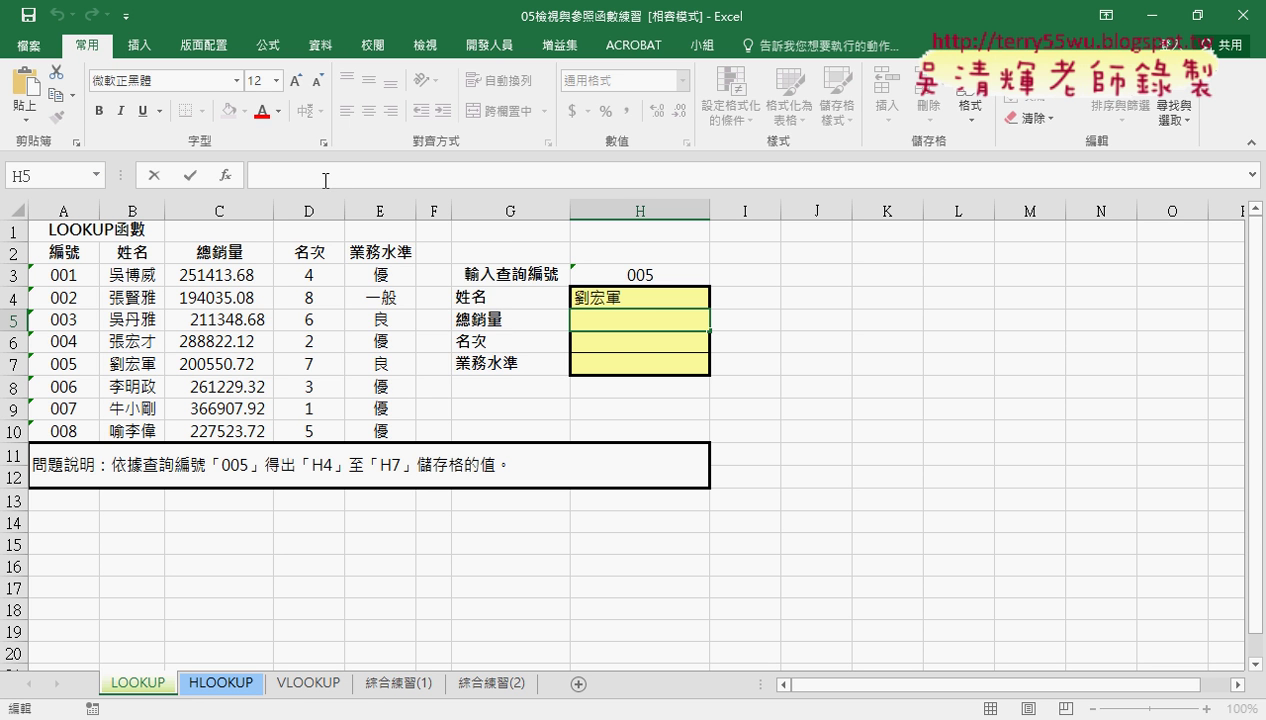
right_click(325, 180)
click(360, 262)
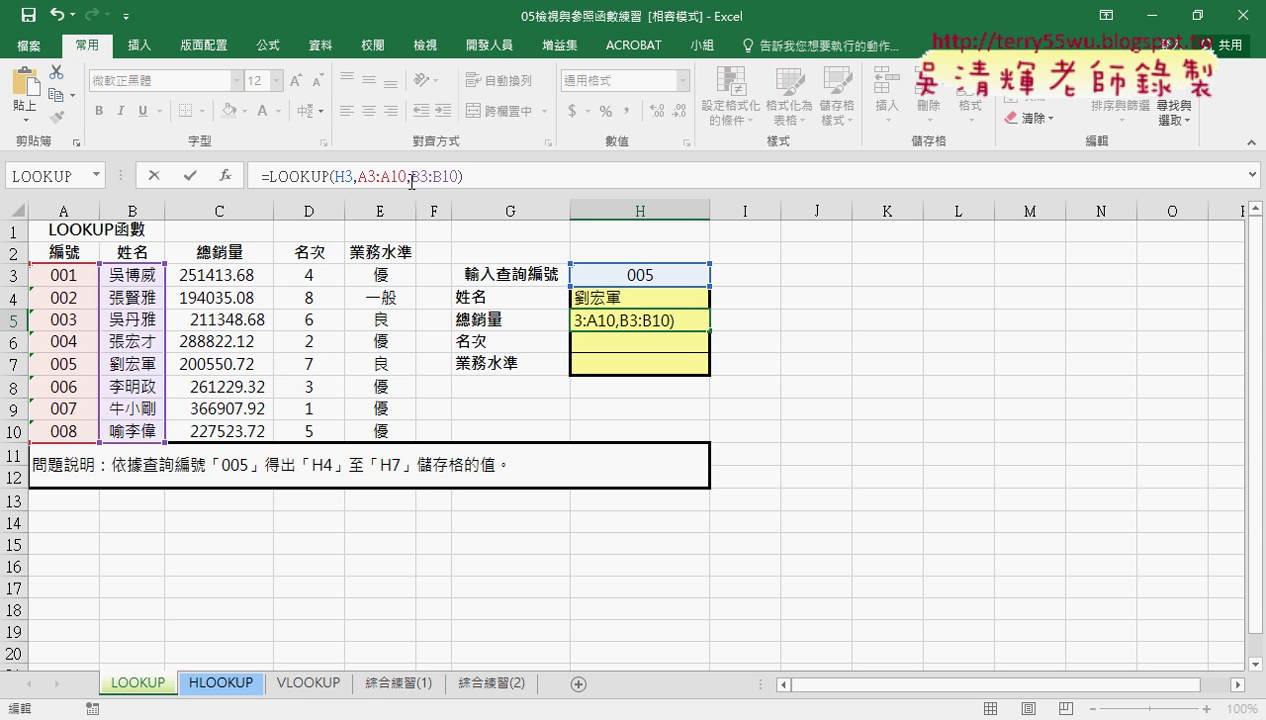
drag(418, 179, 456, 174)
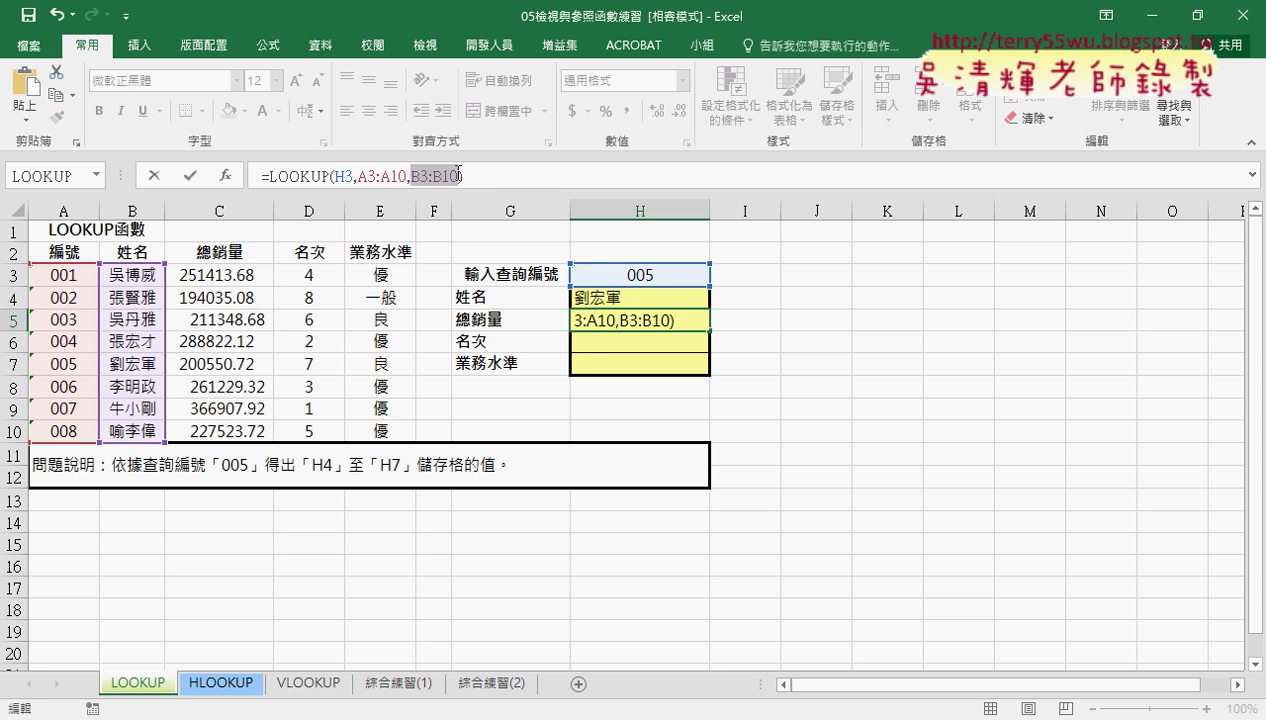
drag(248, 275, 249, 431)
click(190, 175)
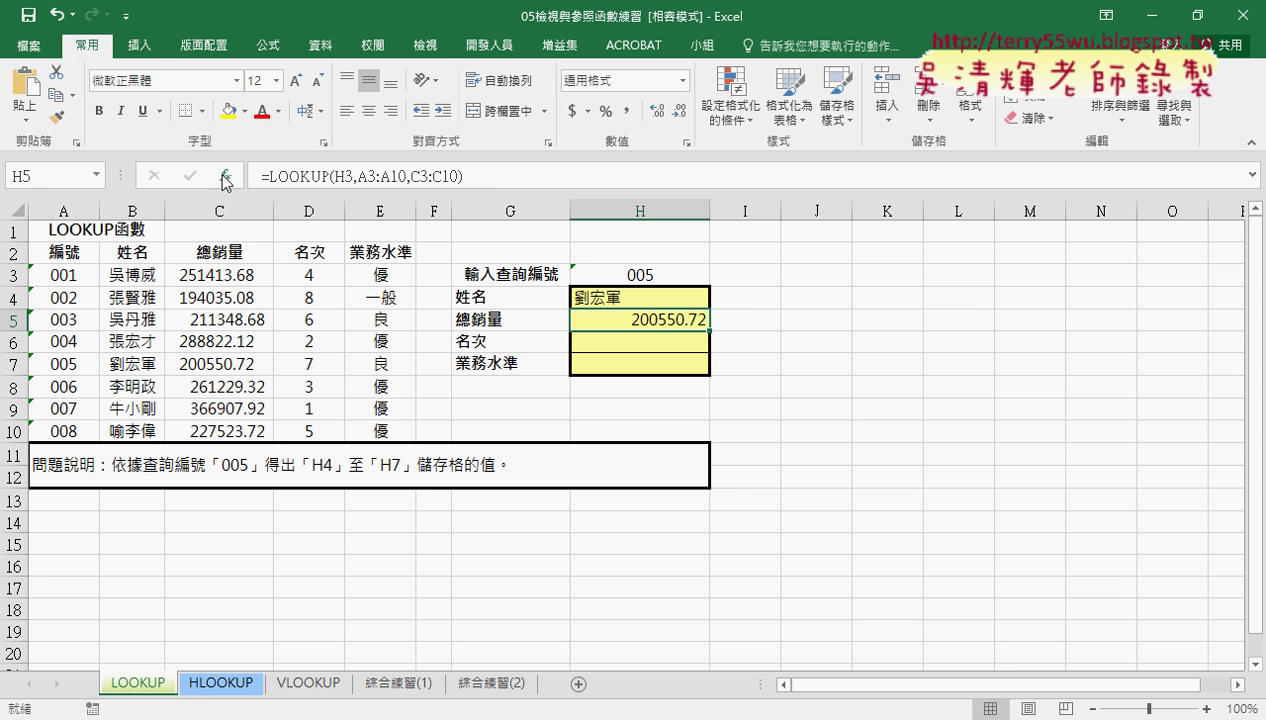
Paste the LOOKUP formula into H6 with result range D3:D10, giving rank 7.
click(627, 340)
click(328, 177)
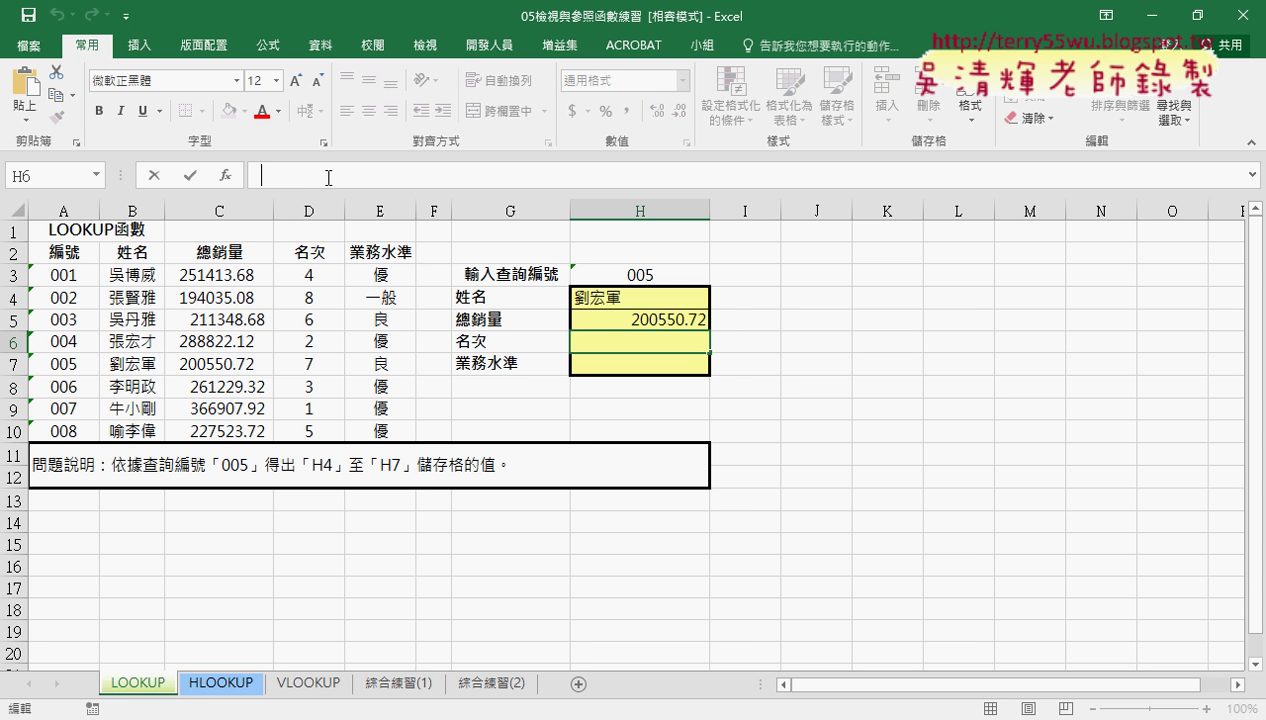
right_click(318, 180)
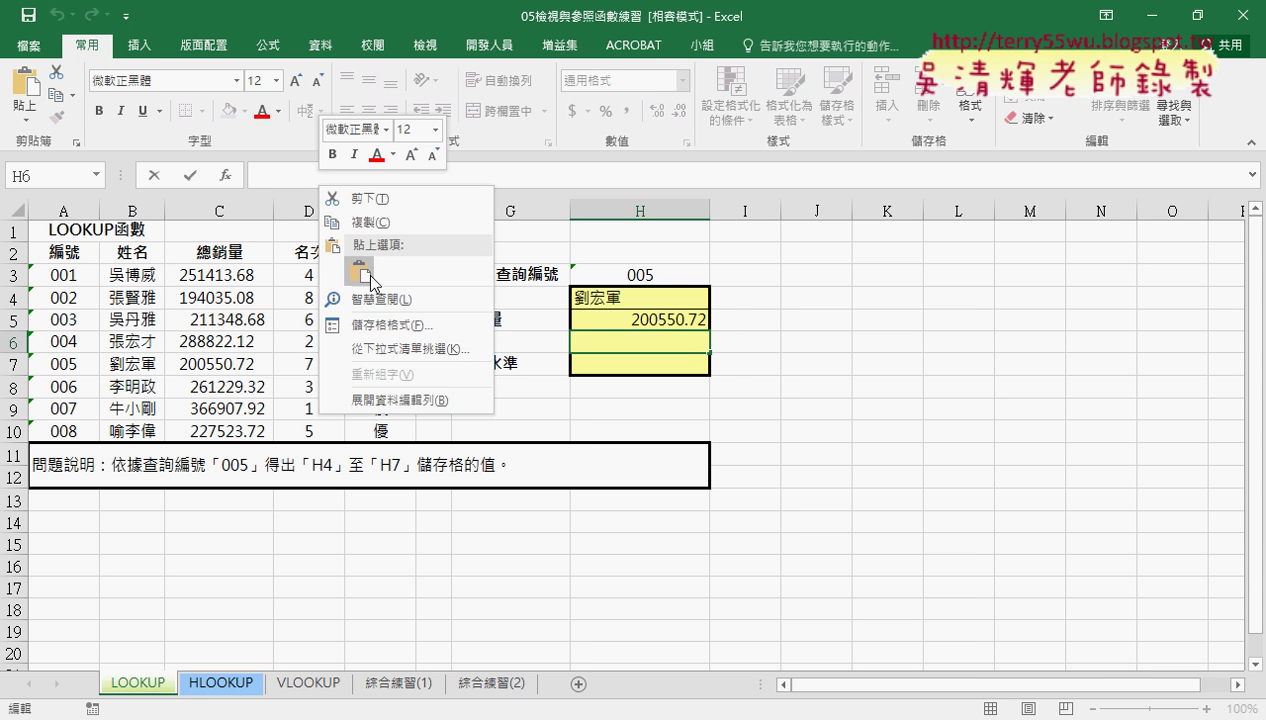
click(353, 268)
drag(409, 176, 455, 176)
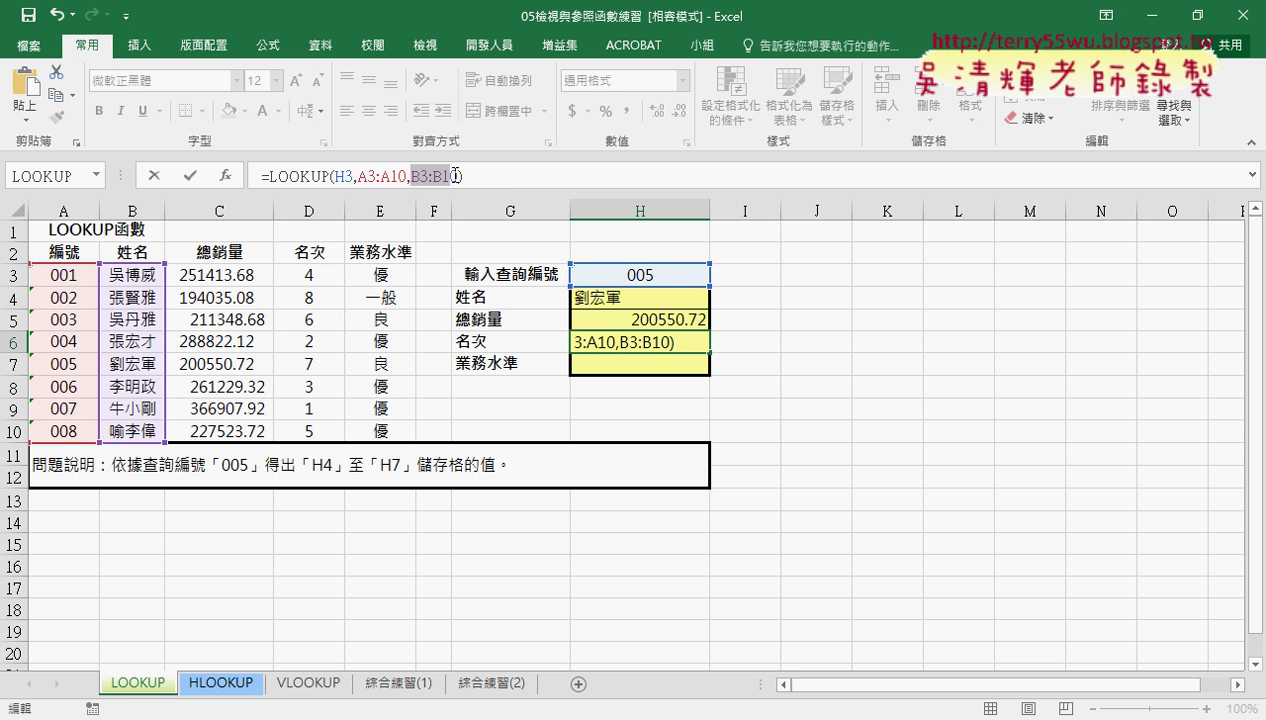
drag(310, 275, 311, 437)
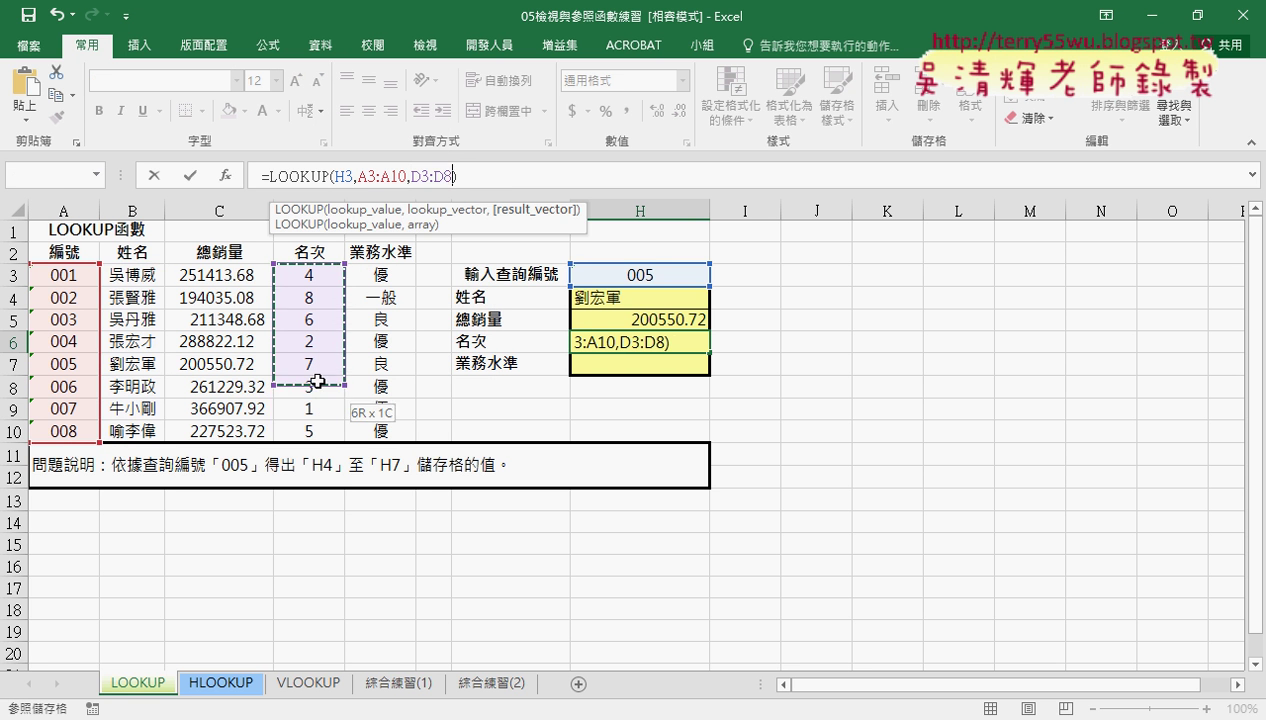
click(191, 178)
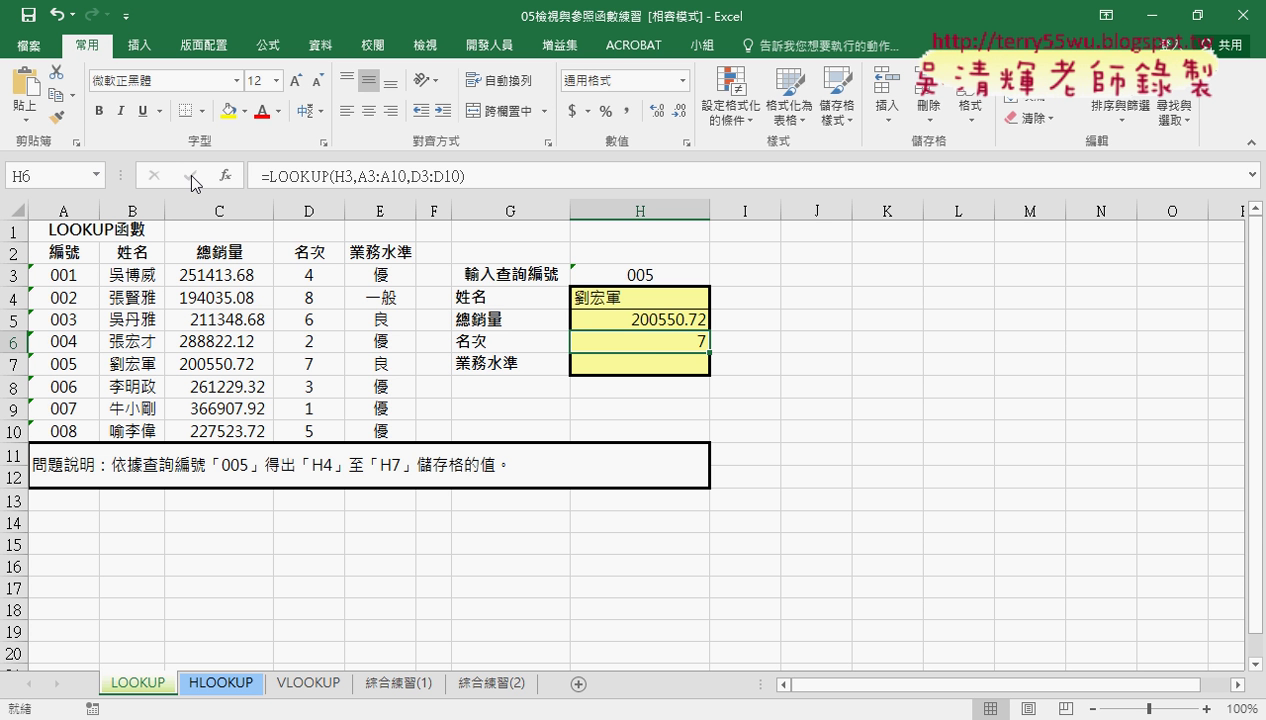
Paste the LOOKUP formula into H7 with result range E3:E10, giving level 良.
click(663, 367)
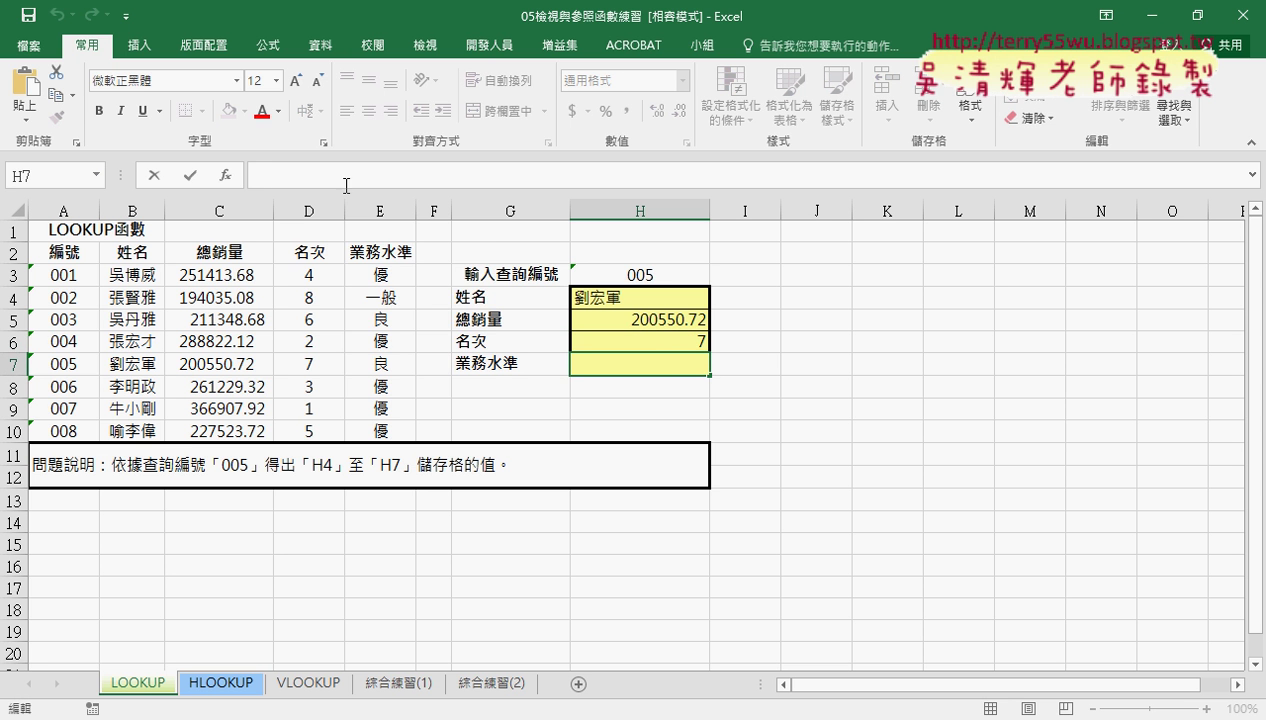
right_click(316, 176)
click(355, 258)
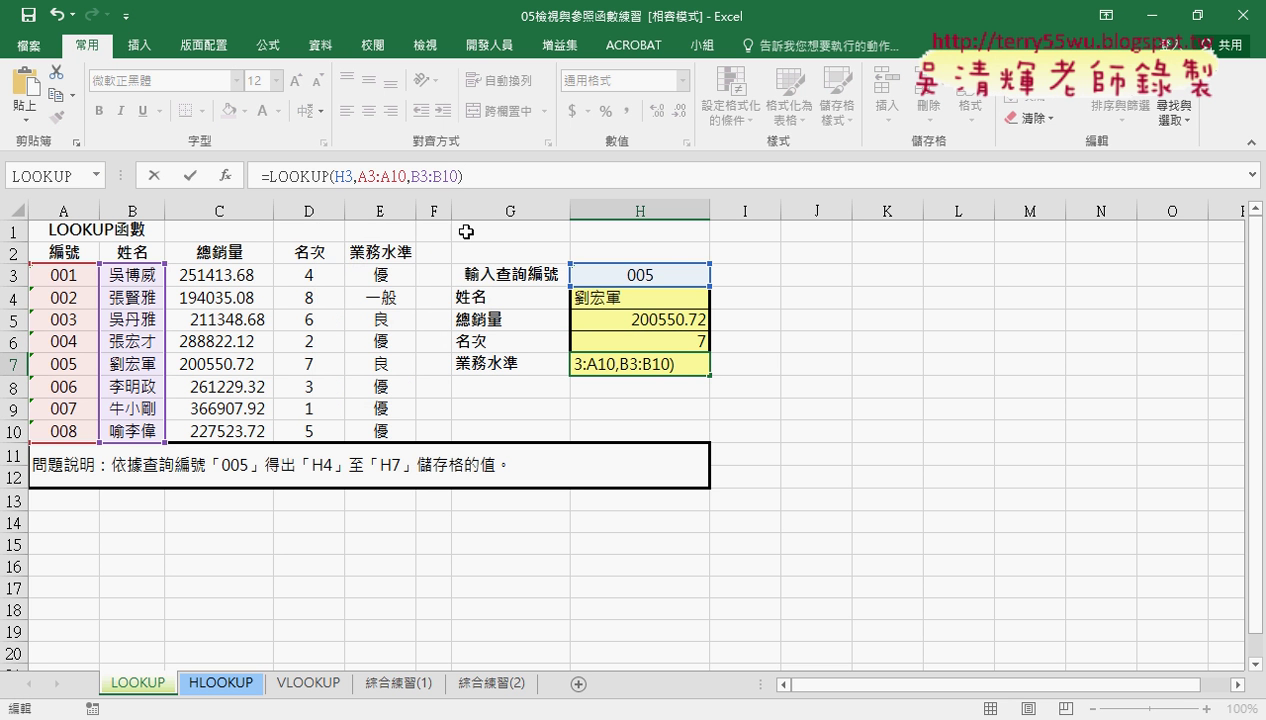
drag(412, 181, 455, 177)
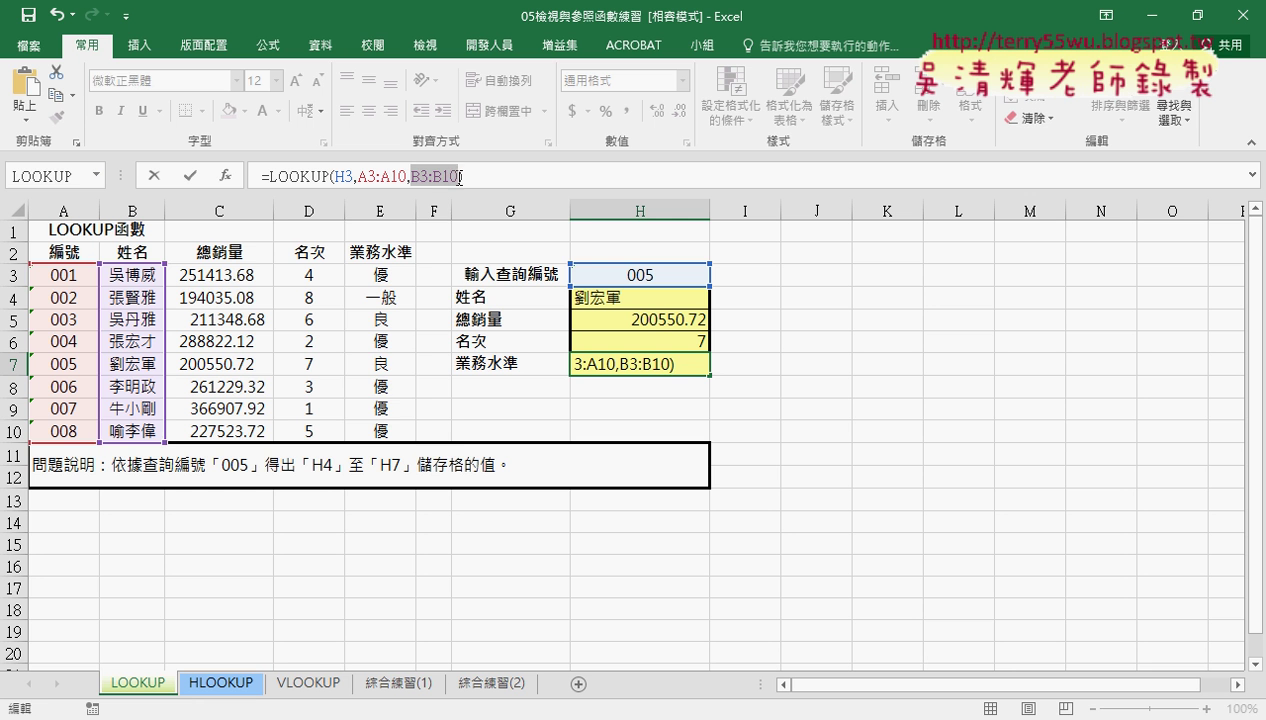
drag(380, 274, 380, 432)
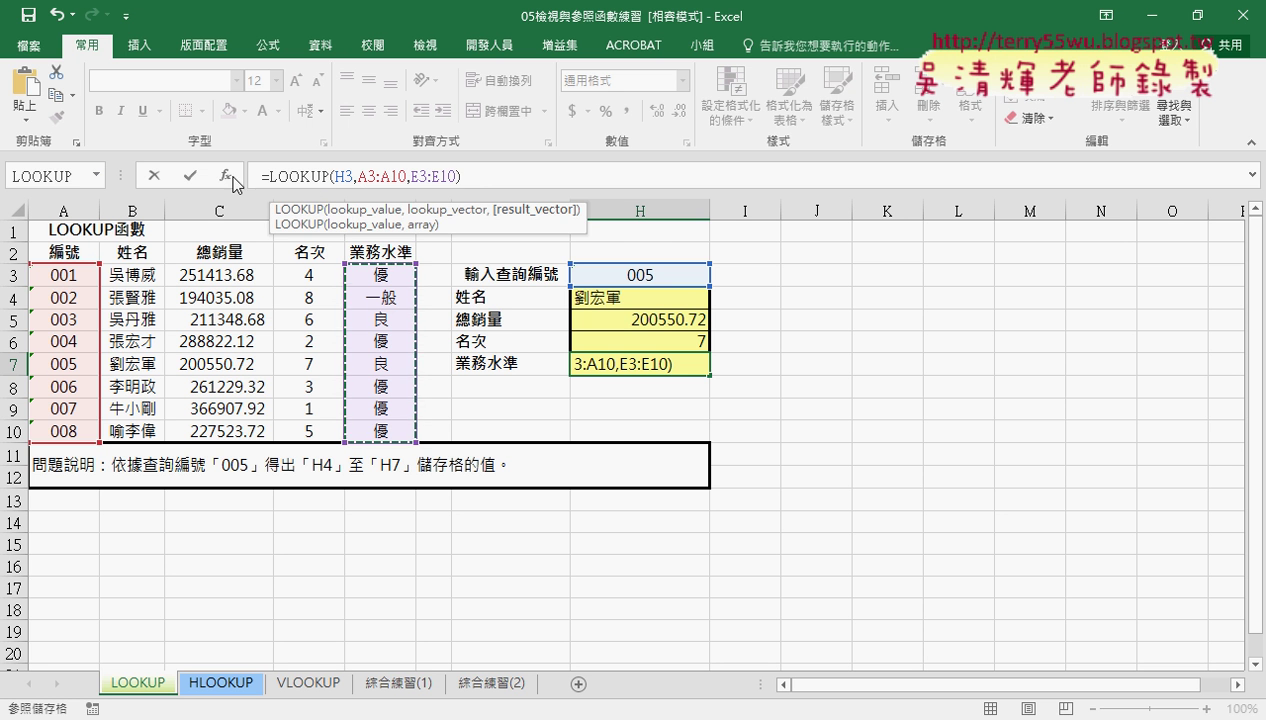
click(191, 177)
drag(650, 297, 649, 369)
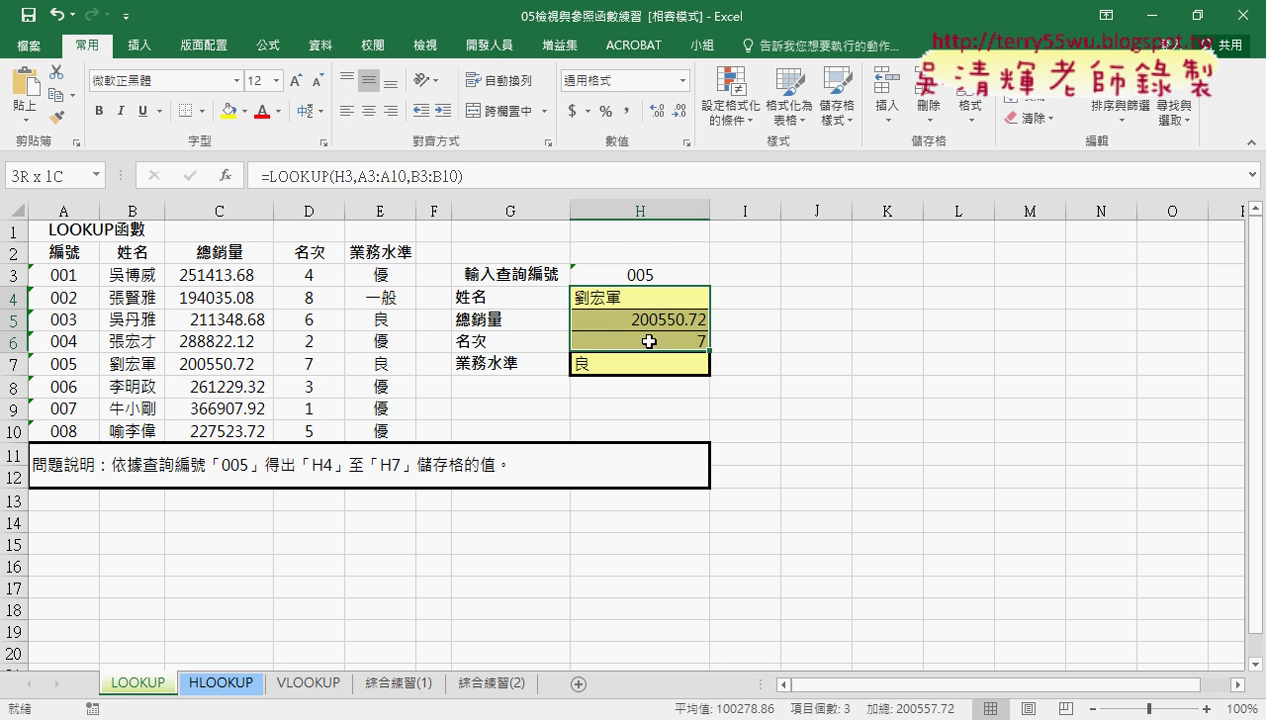
Centre the results in H4:H7 and change the ID in H3 to 004.
click(369, 117)
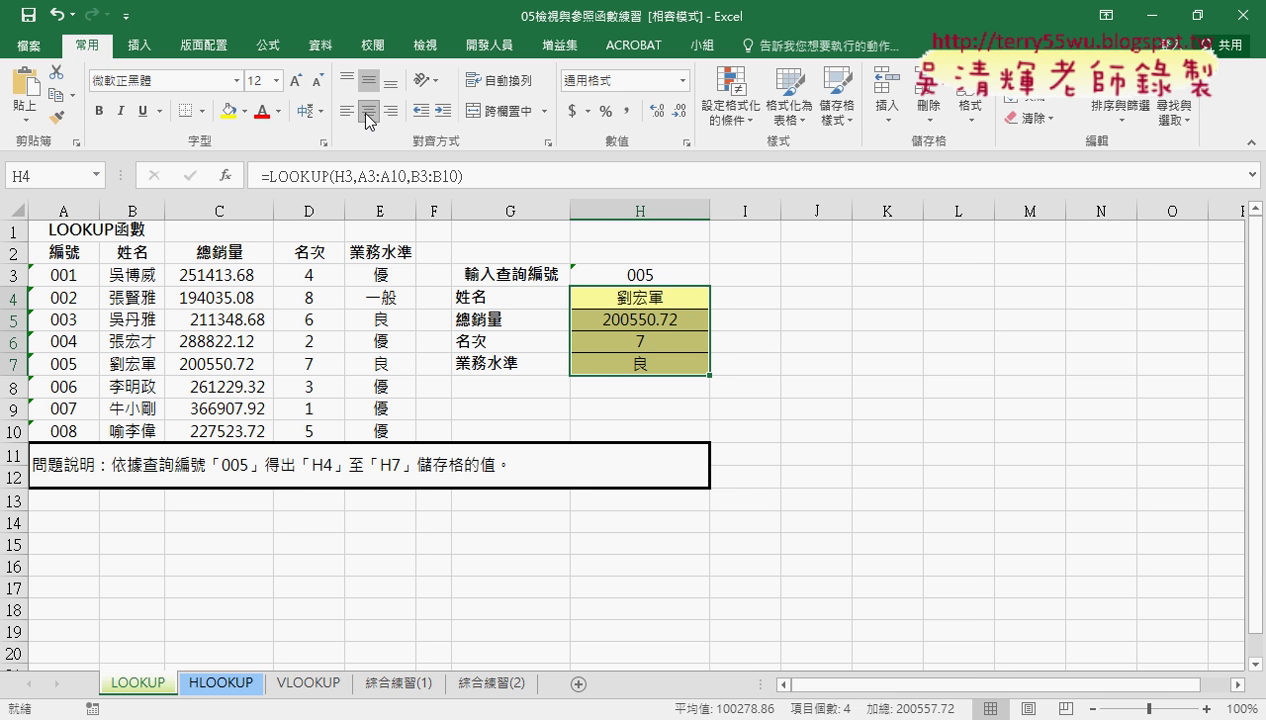
double_click(653, 276)
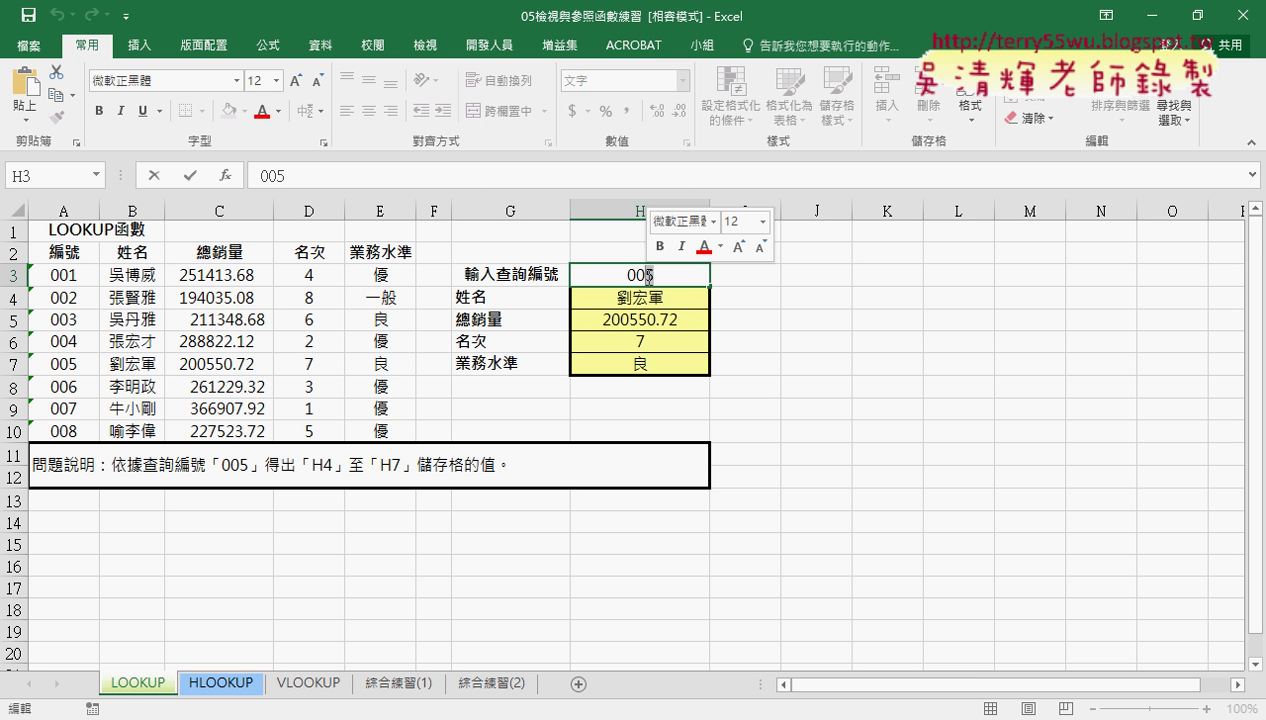
text(4)
key(Return)
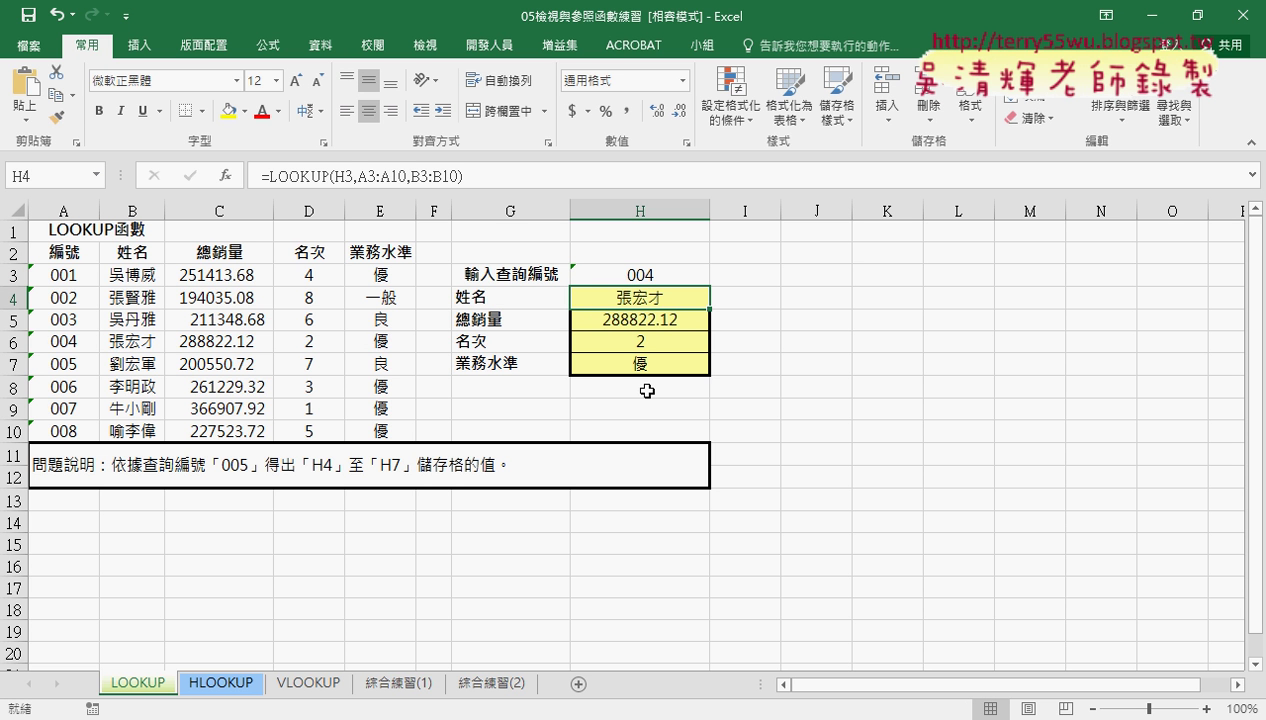
Change H3's ID to 003 so the results show 211348.68, rank 6 and 良.
double_click(652, 273)
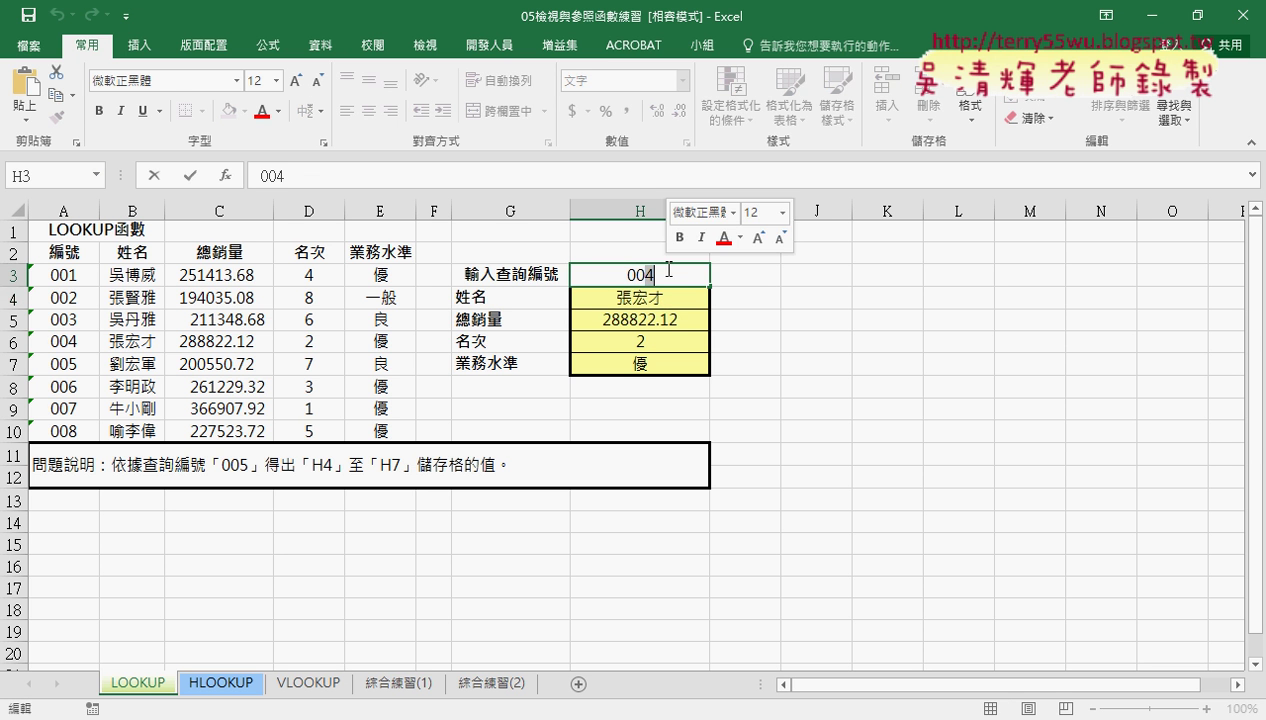
text(3)
key(Return)
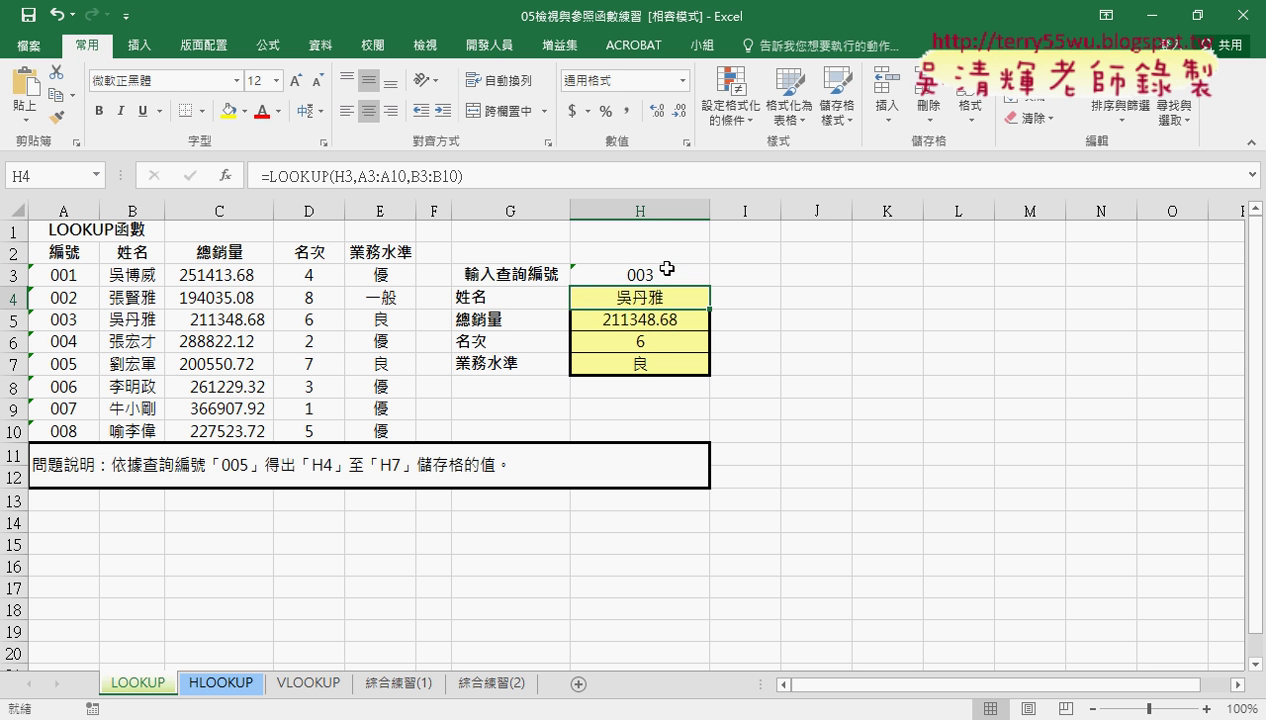
click(659, 275)
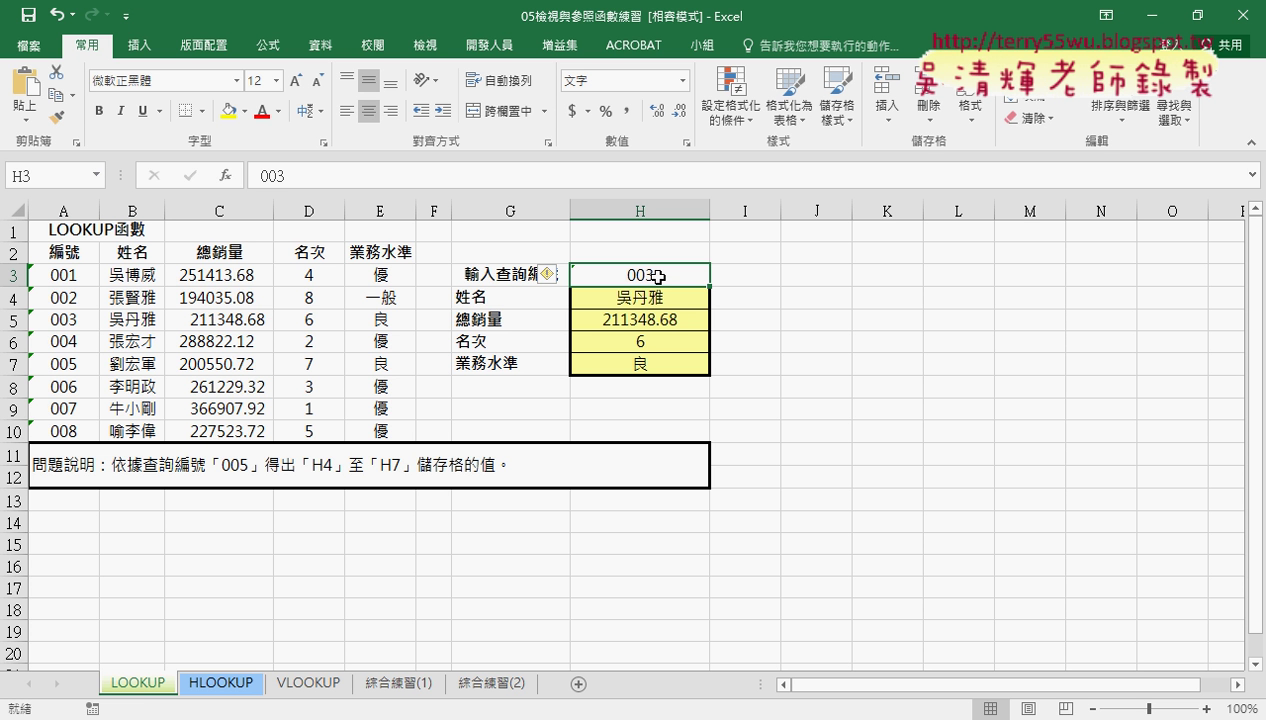
drag(626, 378, 624, 382)
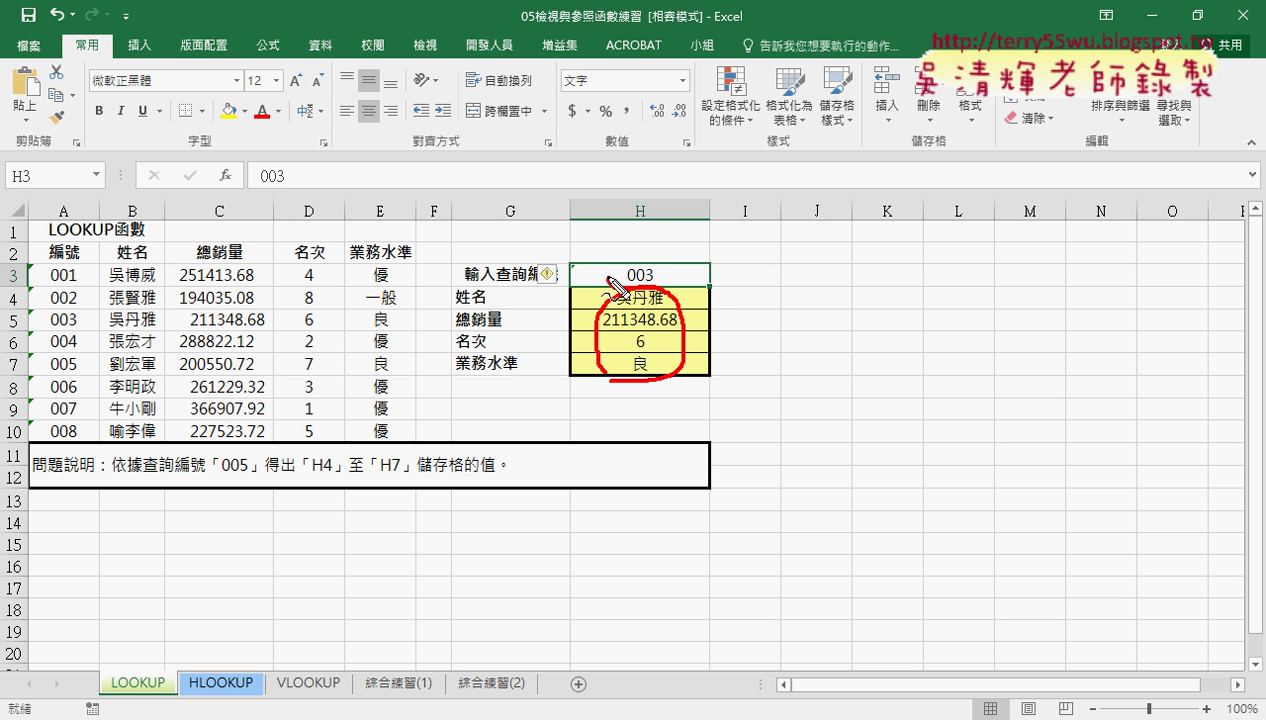
mouse_move(606, 286)
mouse_down()
mouse_move(652, 298)
mouse_move(701, 272)
mouse_up()
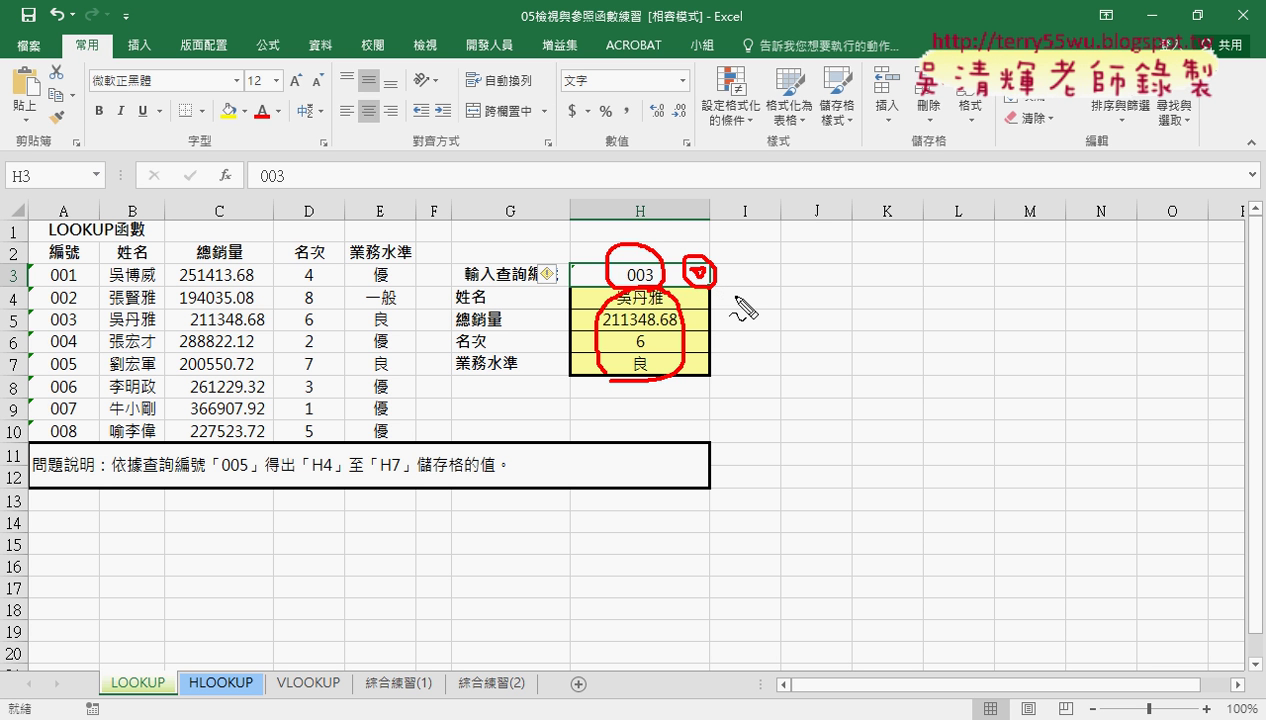
key(Escape)
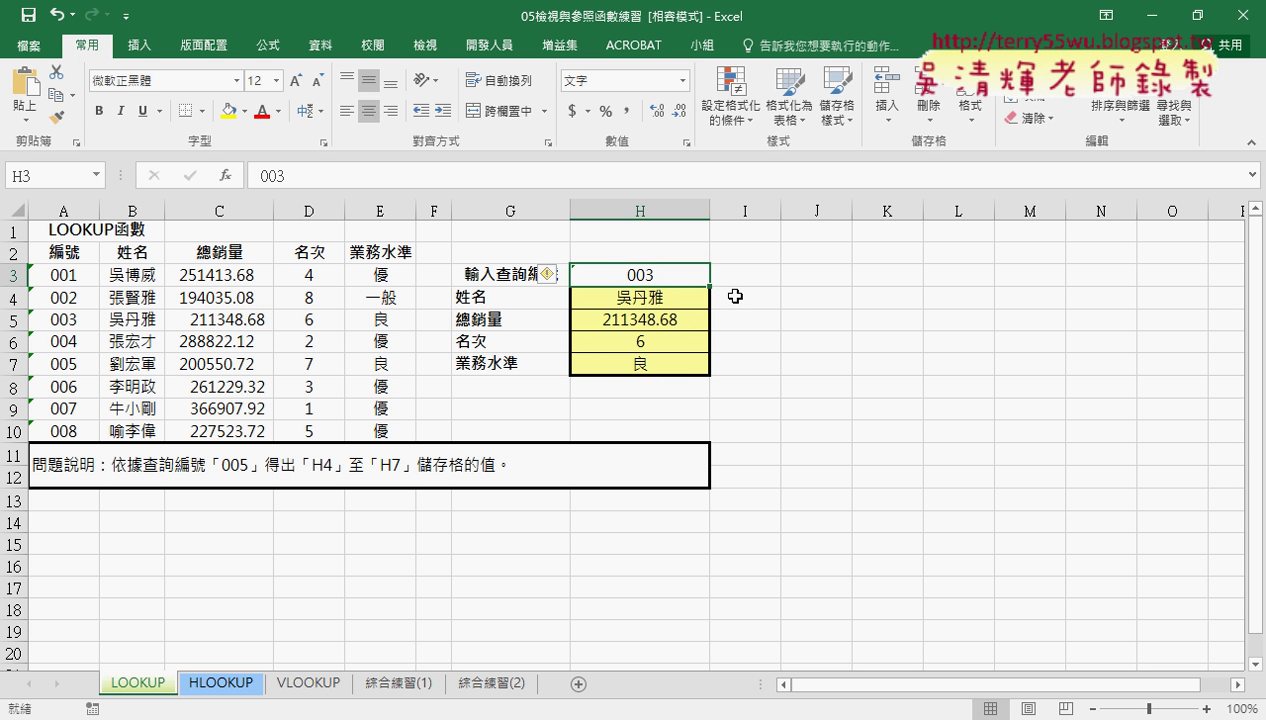
click(329, 48)
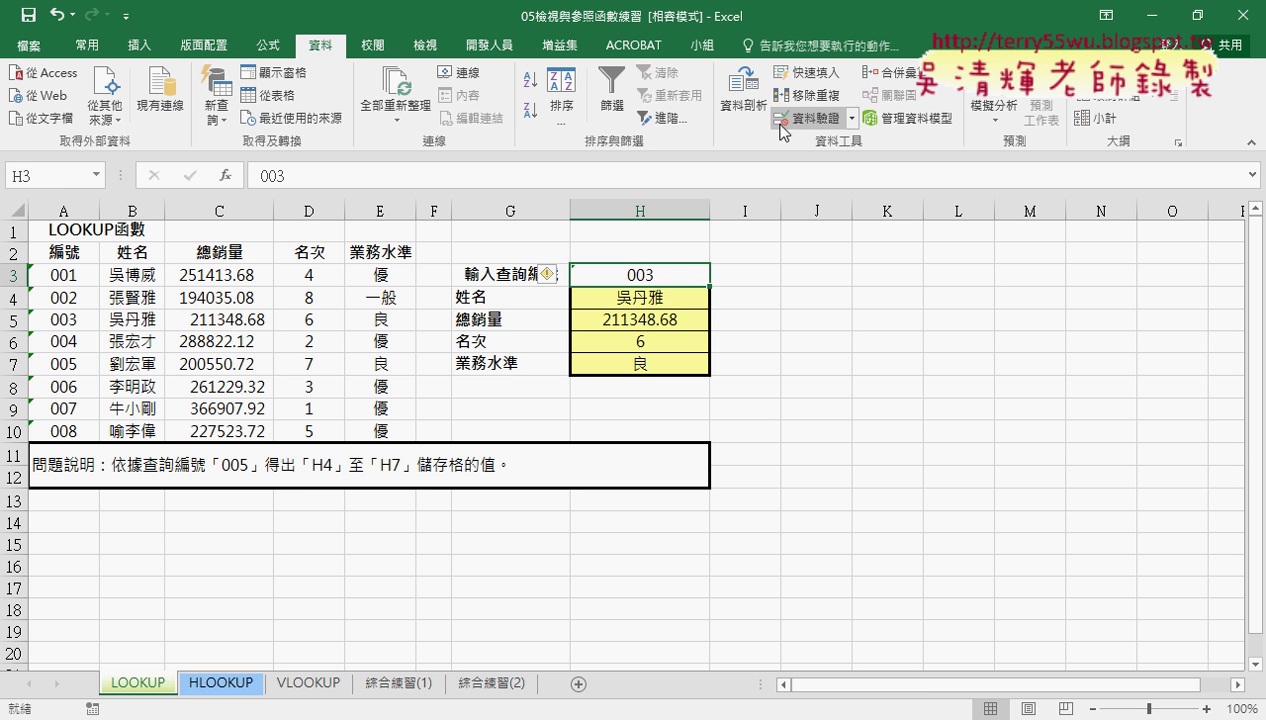
drag(66, 251, 68, 432)
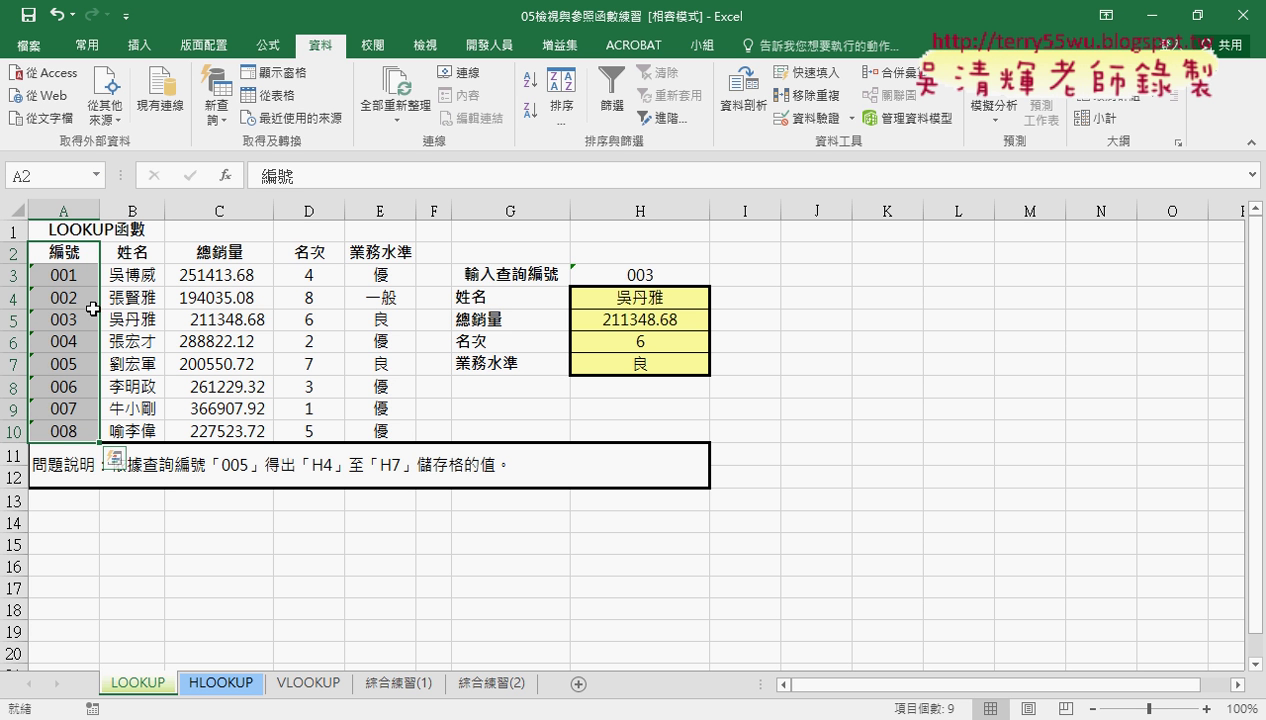
Create the name 編號 from the top row of A2:A10 with Create from Selection.
click(72, 253)
drag(72, 253, 66, 430)
click(274, 50)
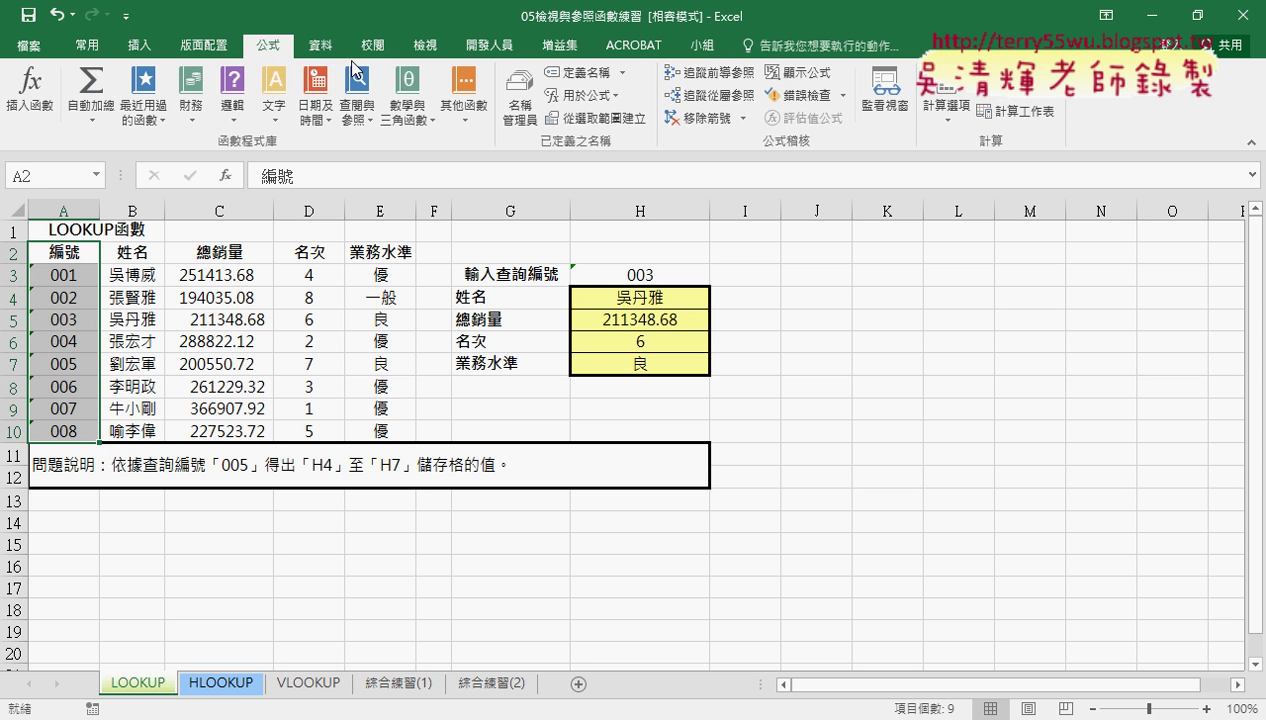
click(590, 118)
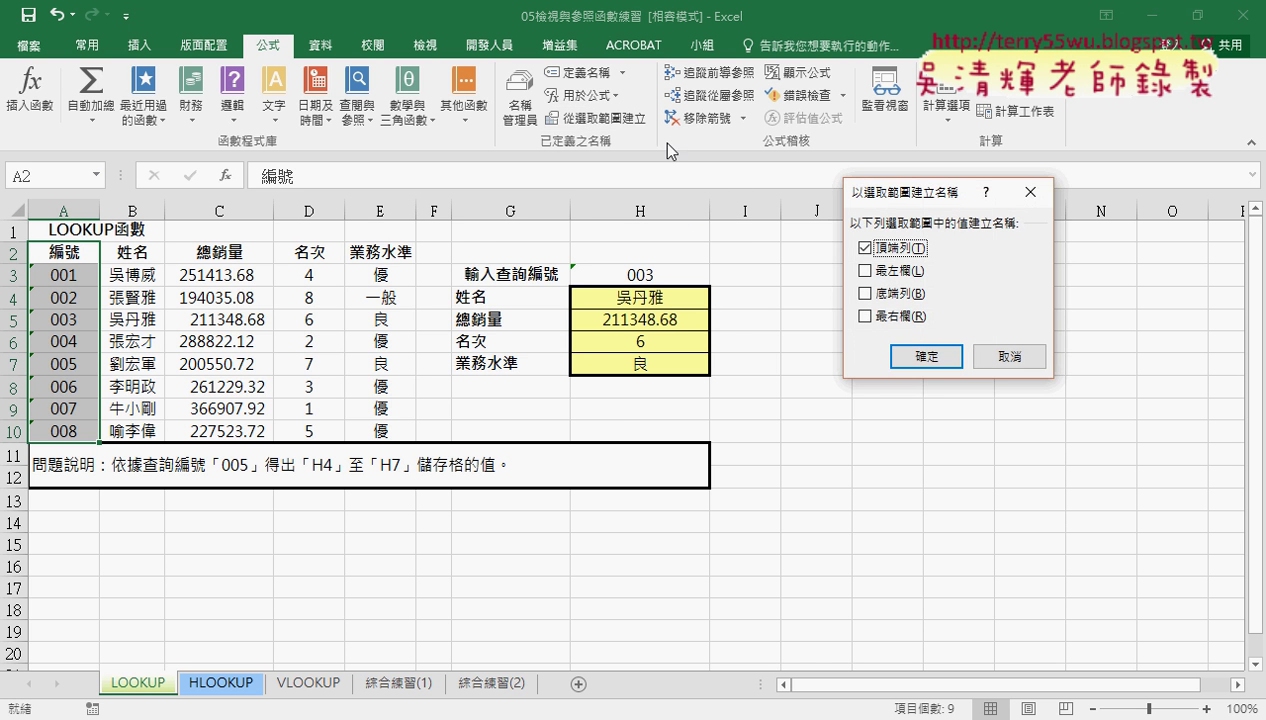
drag(872, 198, 157, 239)
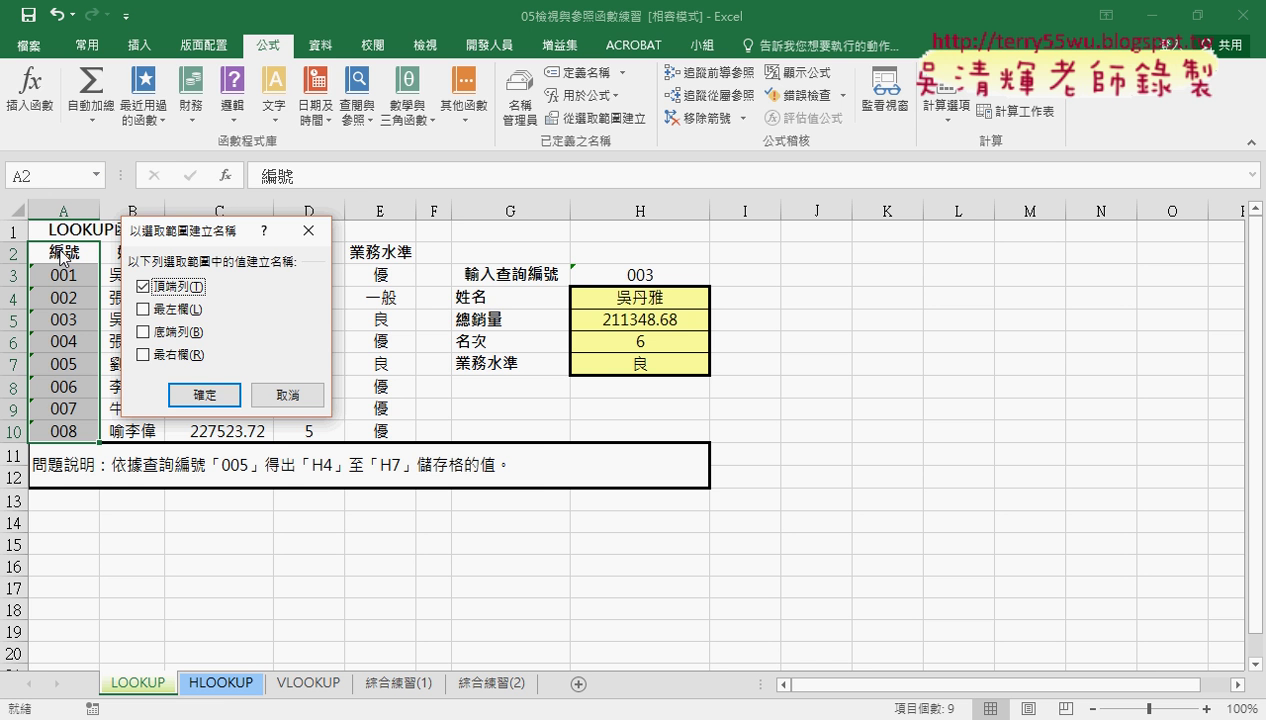
click(196, 385)
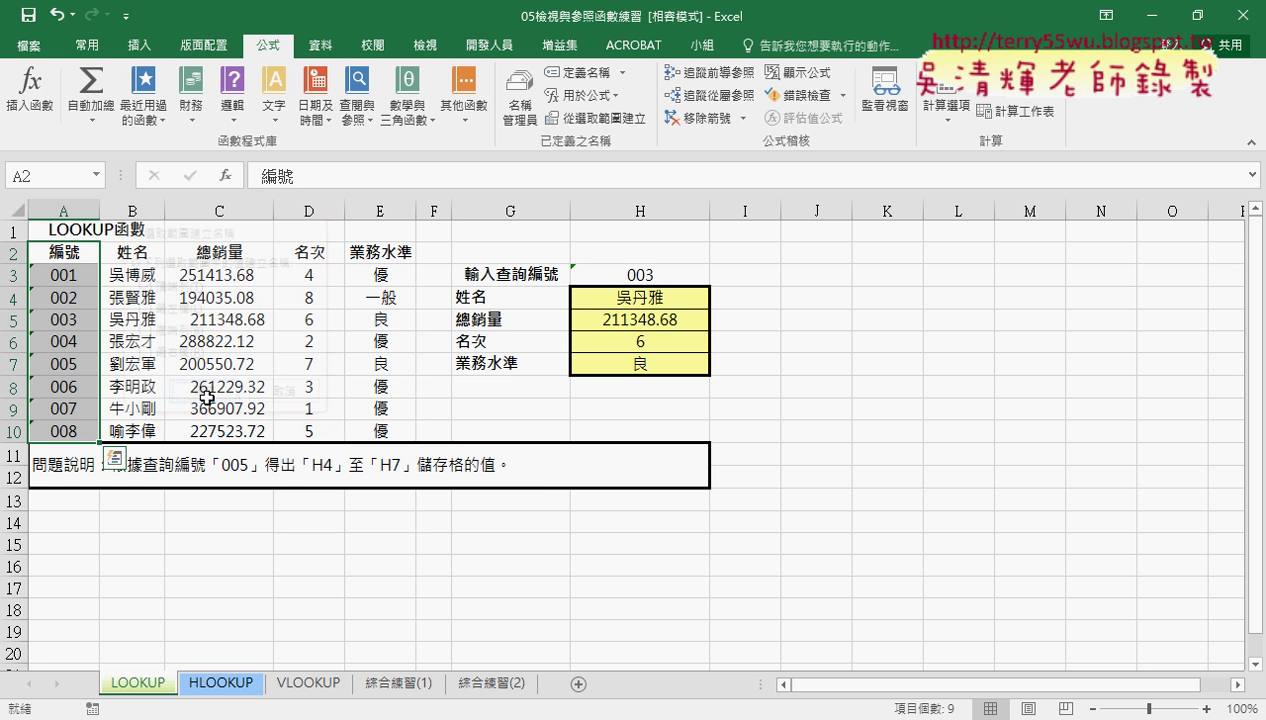
Check in Name Manager that 編號 refers to LOOKUP!$A$3:$A$10, then return to H3.
click(517, 122)
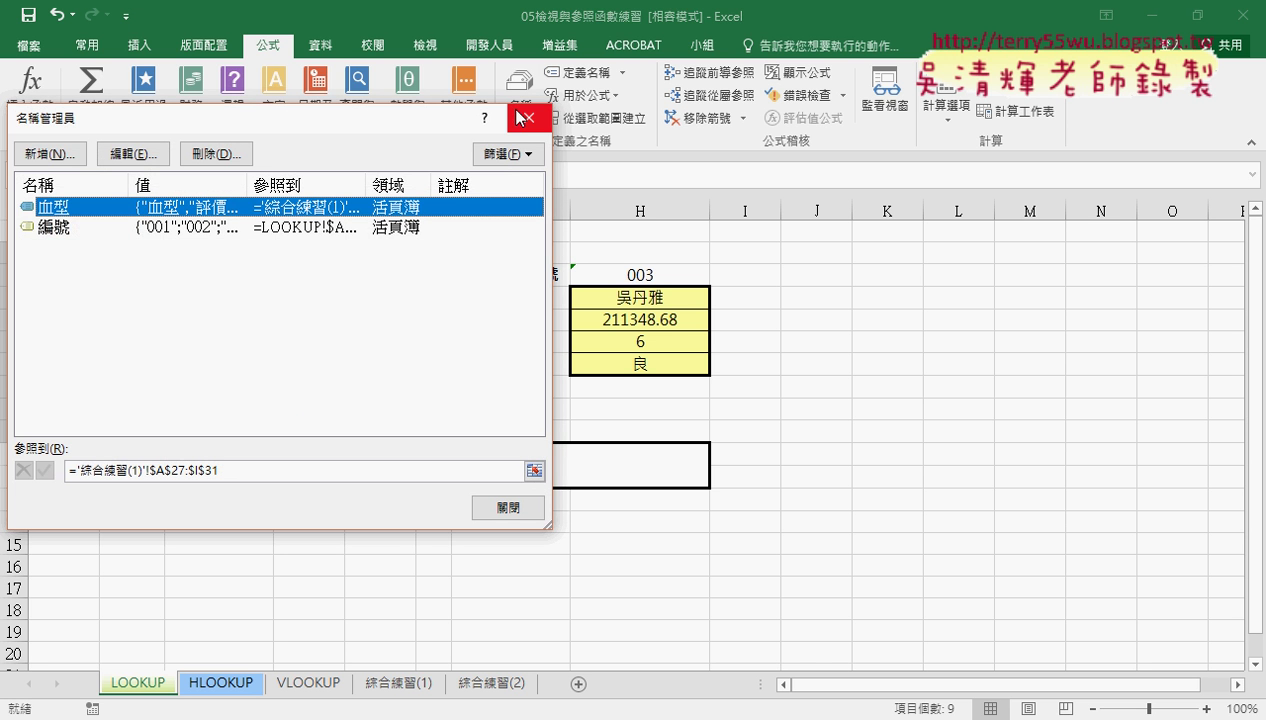
drag(238, 128, 408, 130)
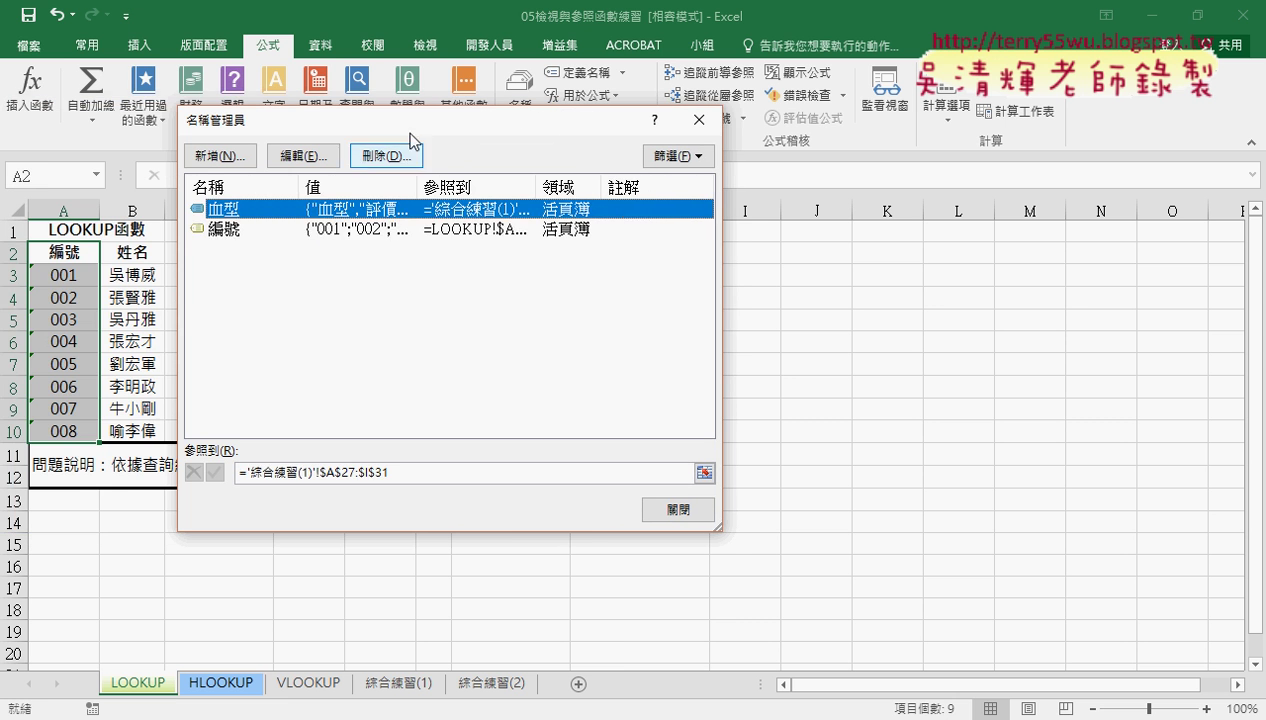
click(248, 230)
click(385, 473)
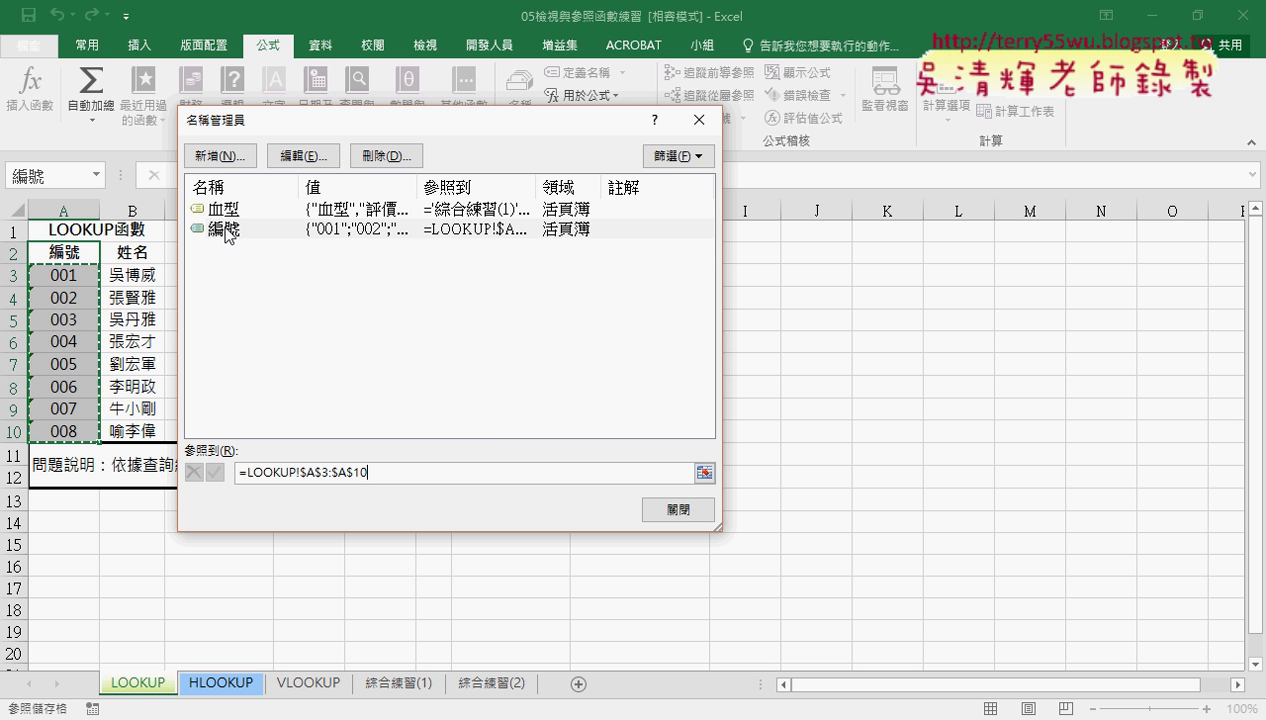
click(673, 509)
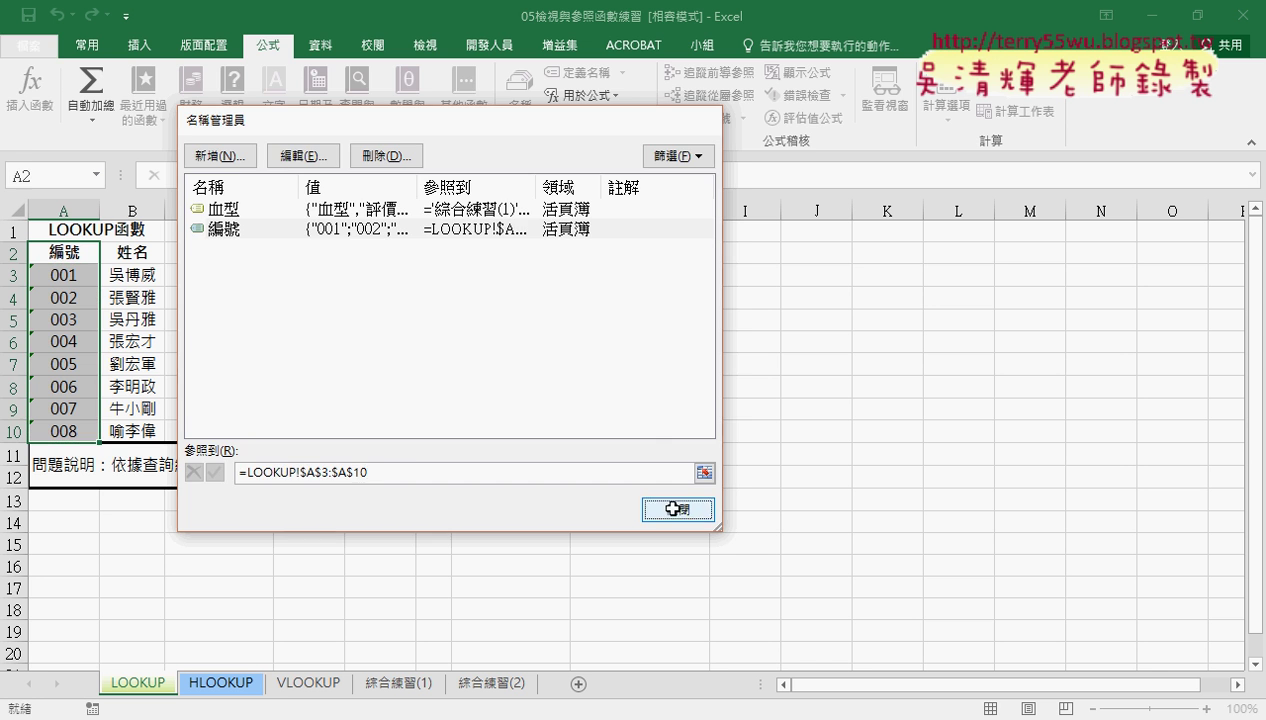
click(662, 275)
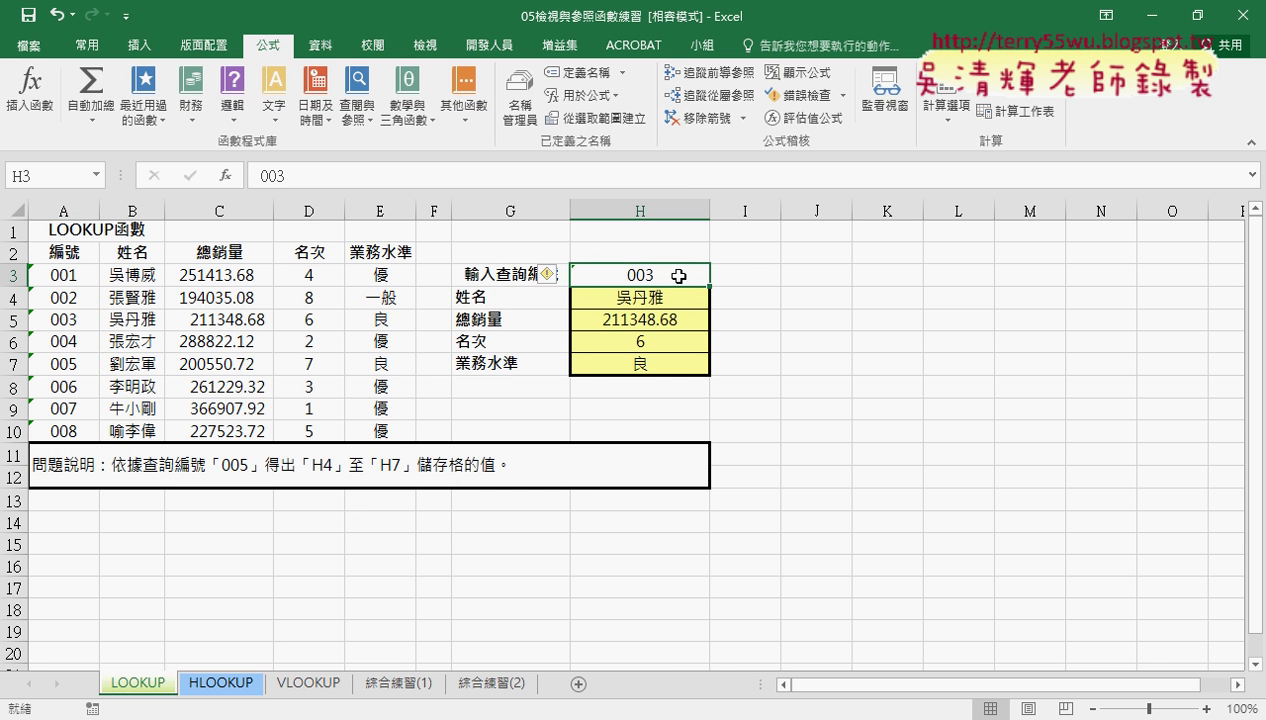
Bring up the Data Validation settings for H3 from the Data tab.
click(323, 46)
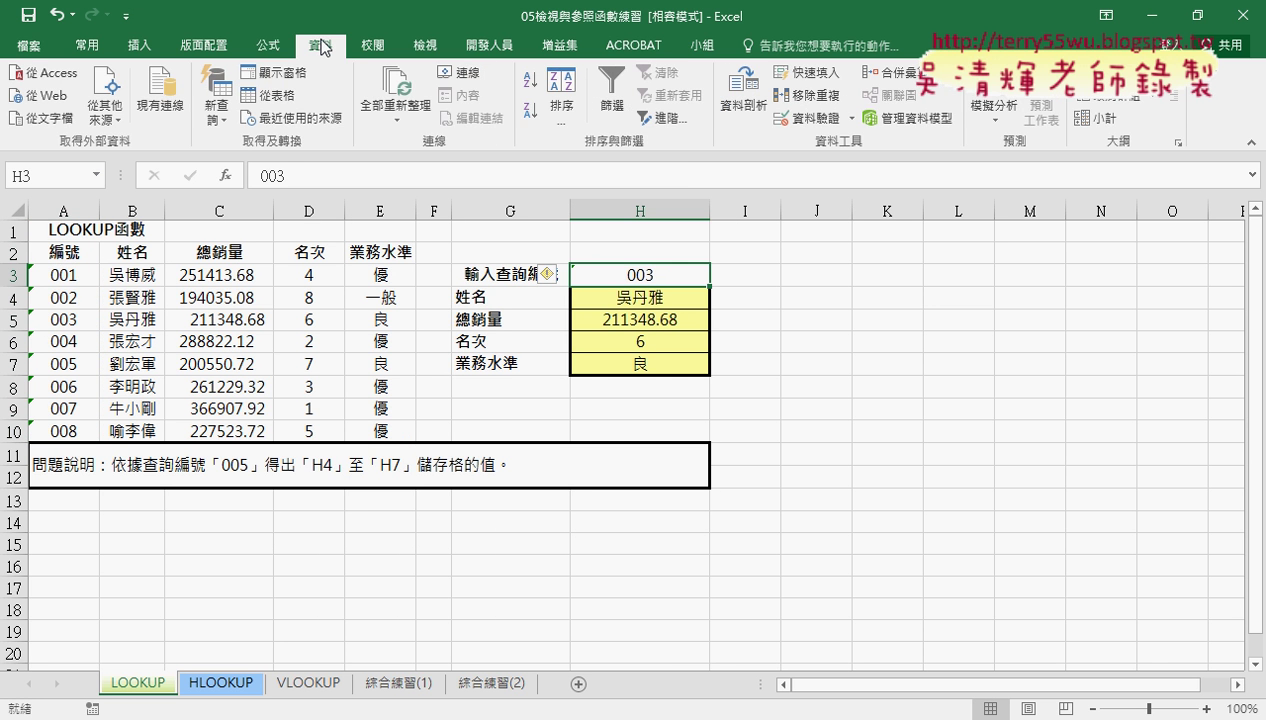
click(833, 120)
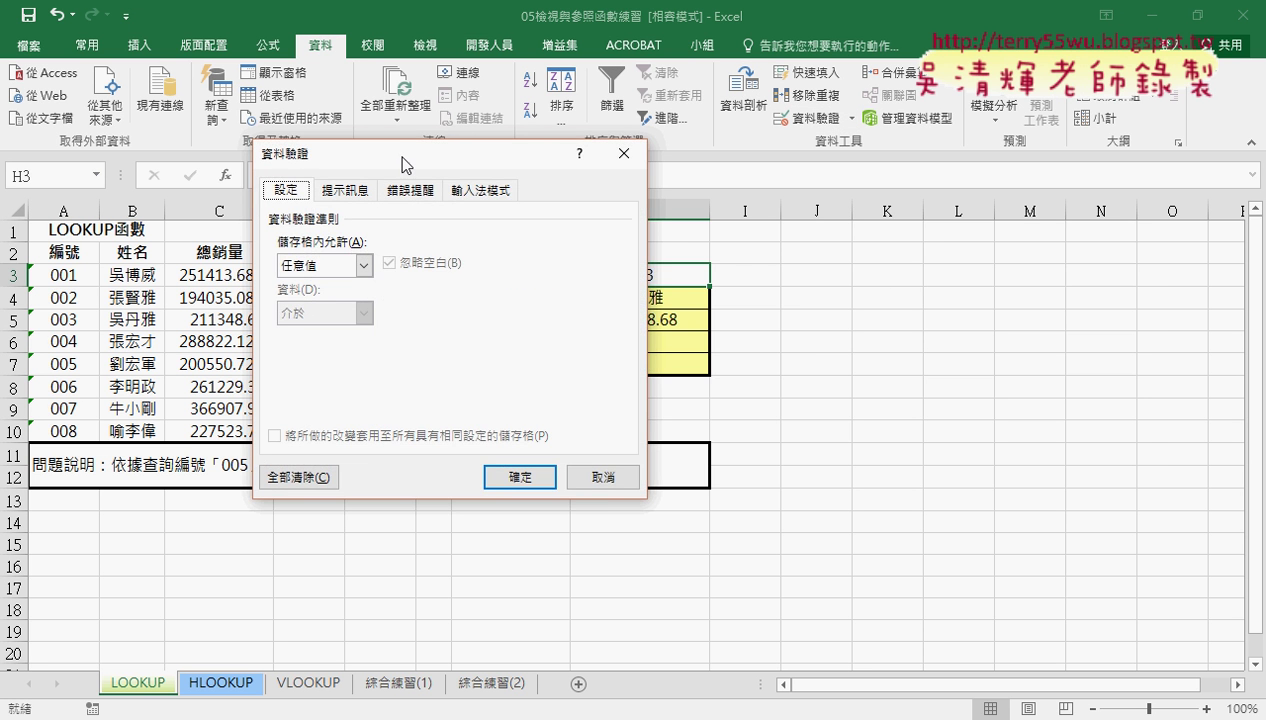
drag(398, 155, 805, 170)
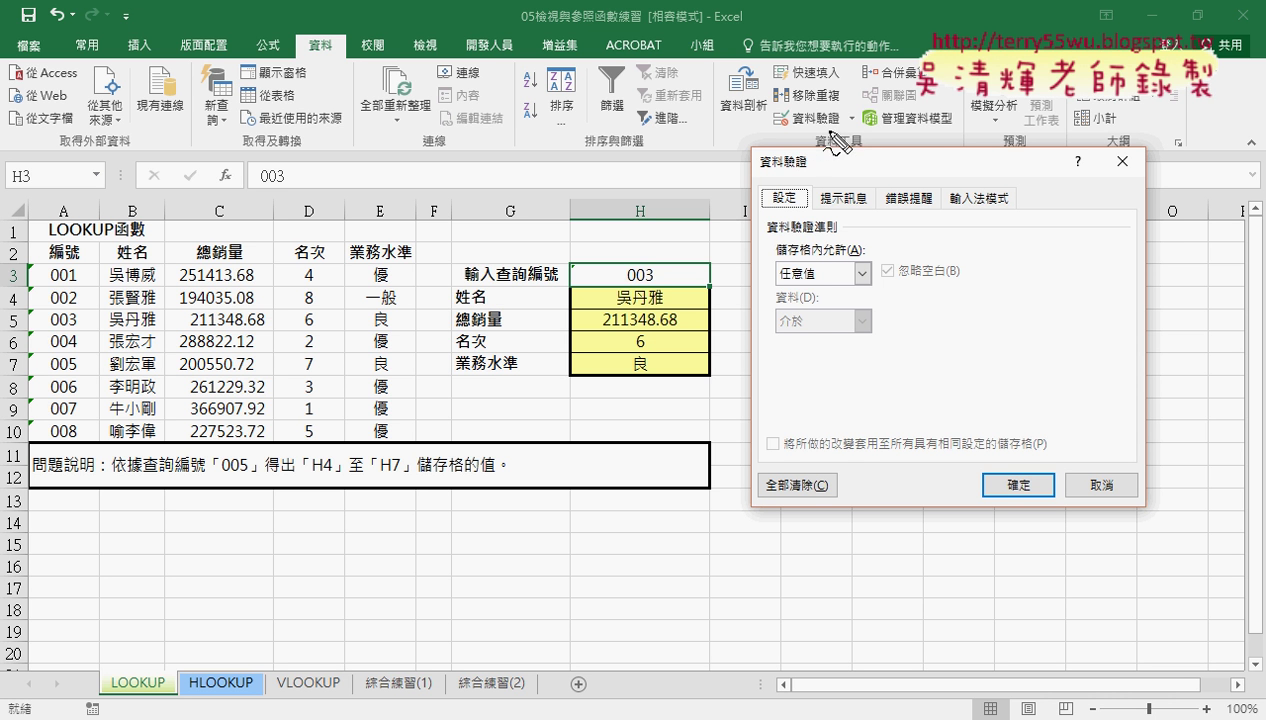
drag(835, 133, 815, 136)
drag(806, 289, 822, 284)
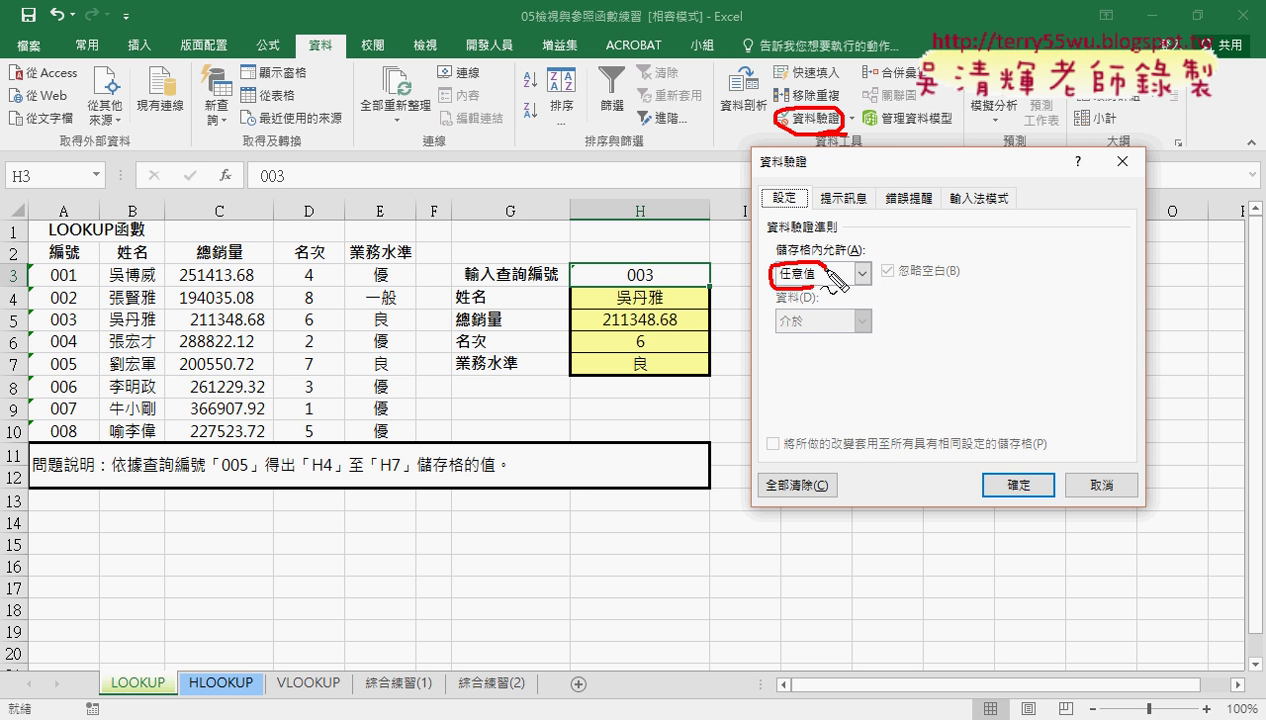
drag(814, 140, 807, 259)
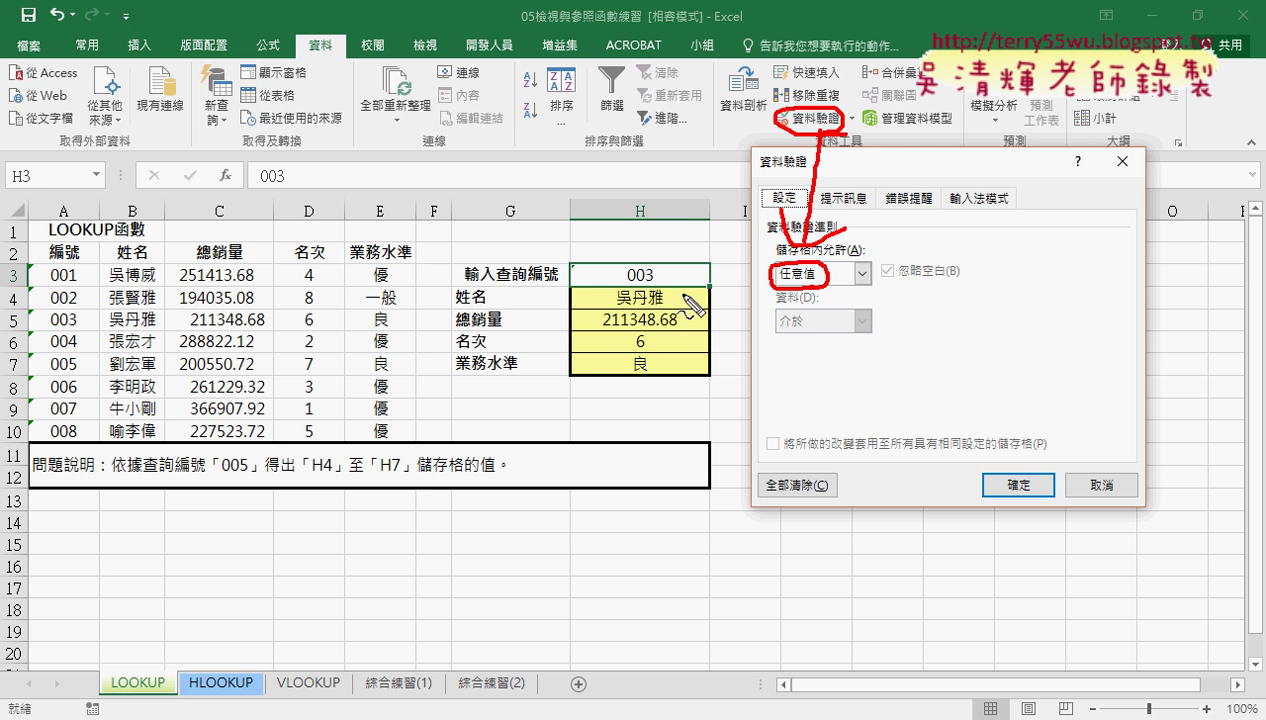
key(Escape)
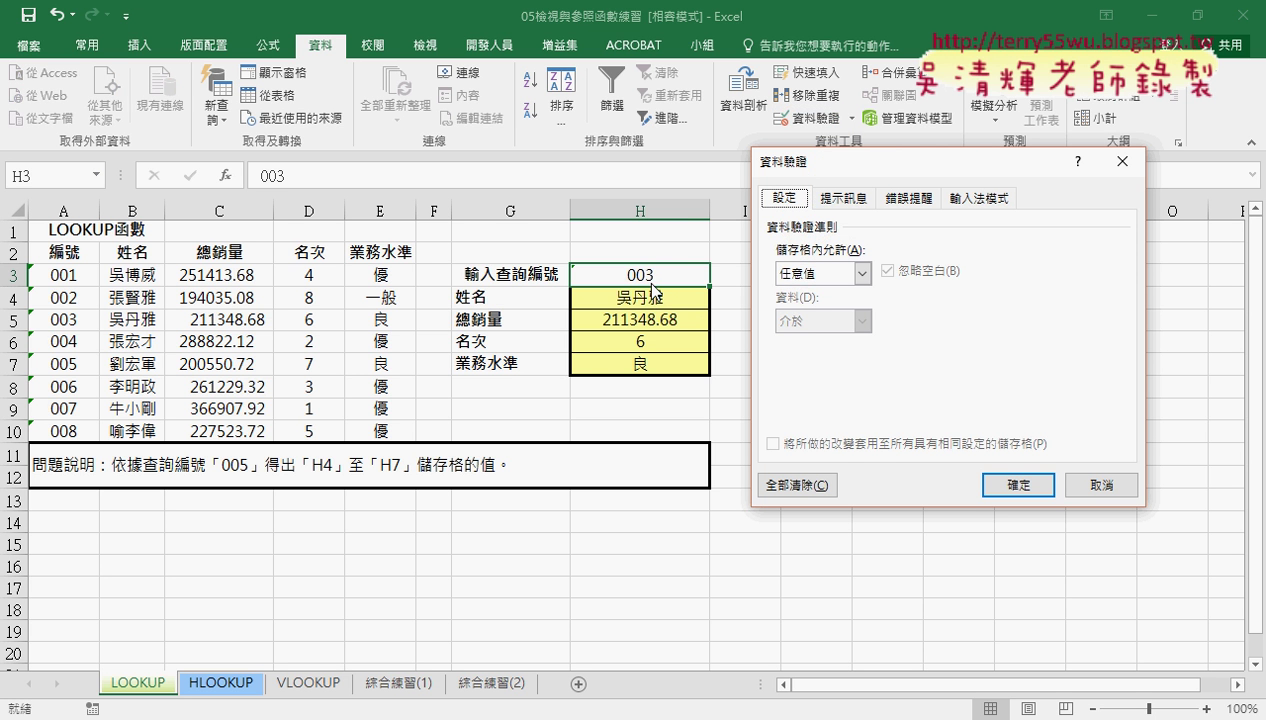
Allow a List in H3 whose source is the named range 編號, inserted via F3.
click(859, 274)
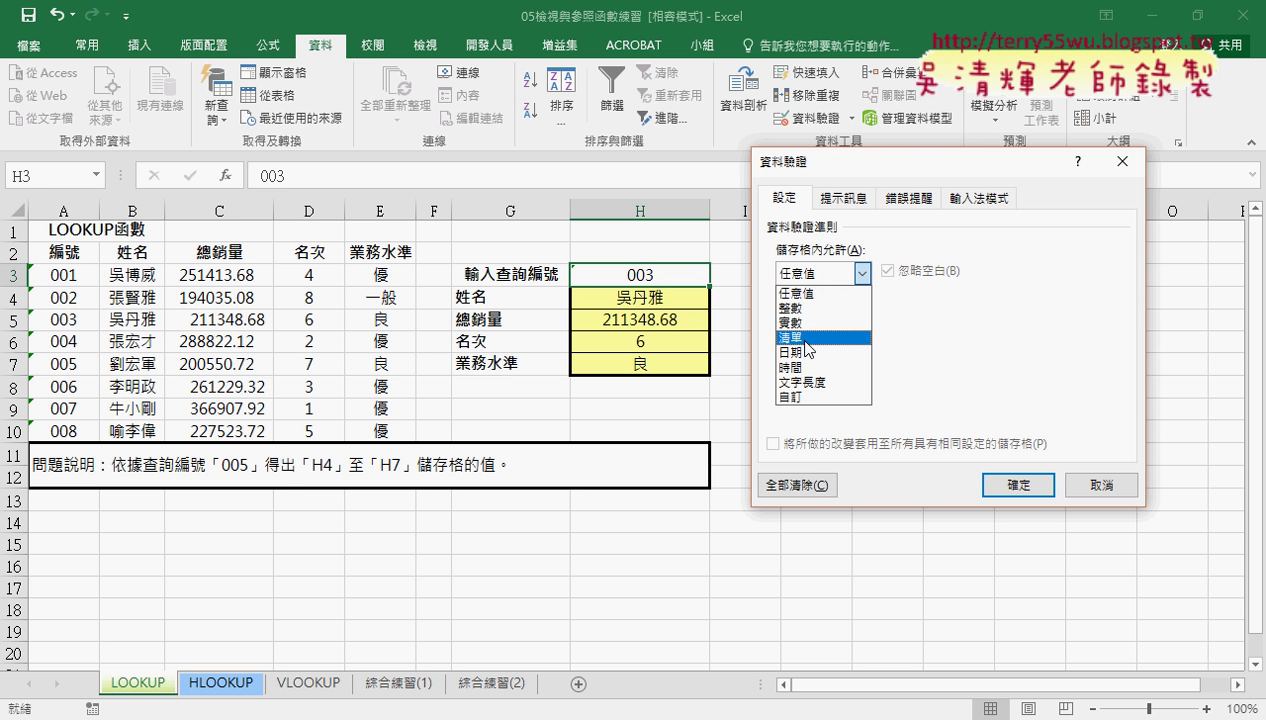
click(808, 338)
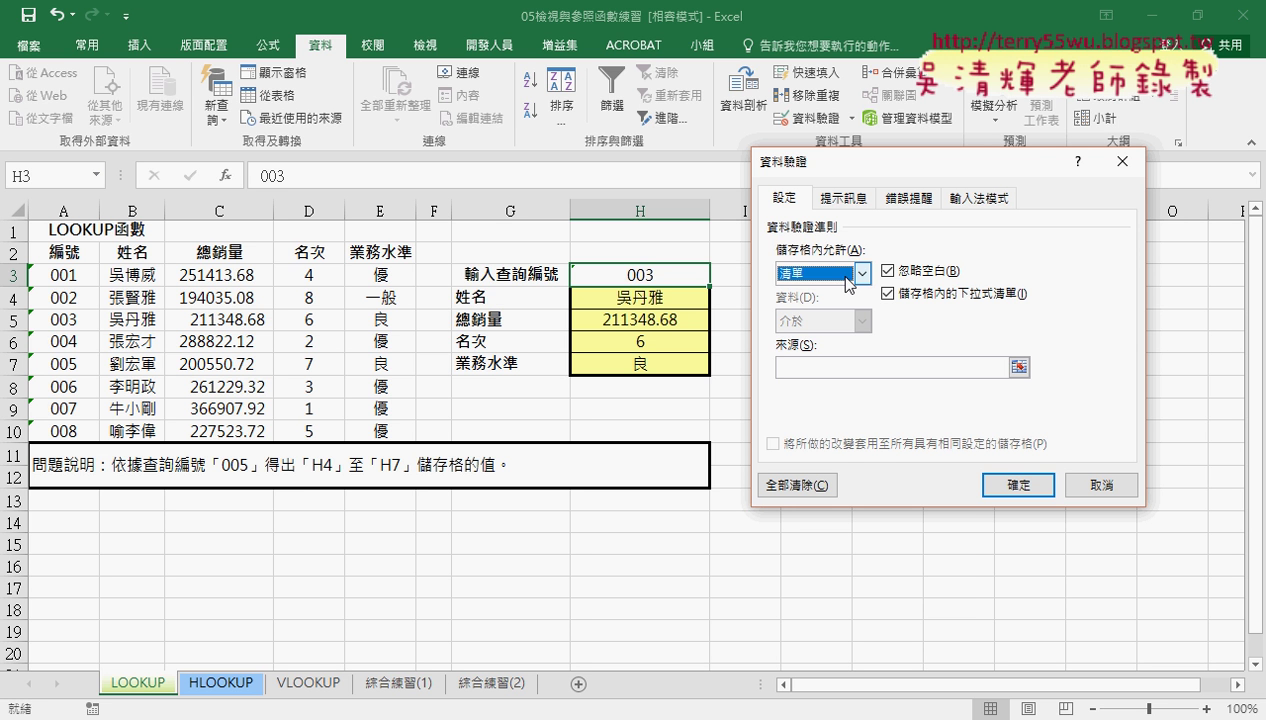
click(814, 366)
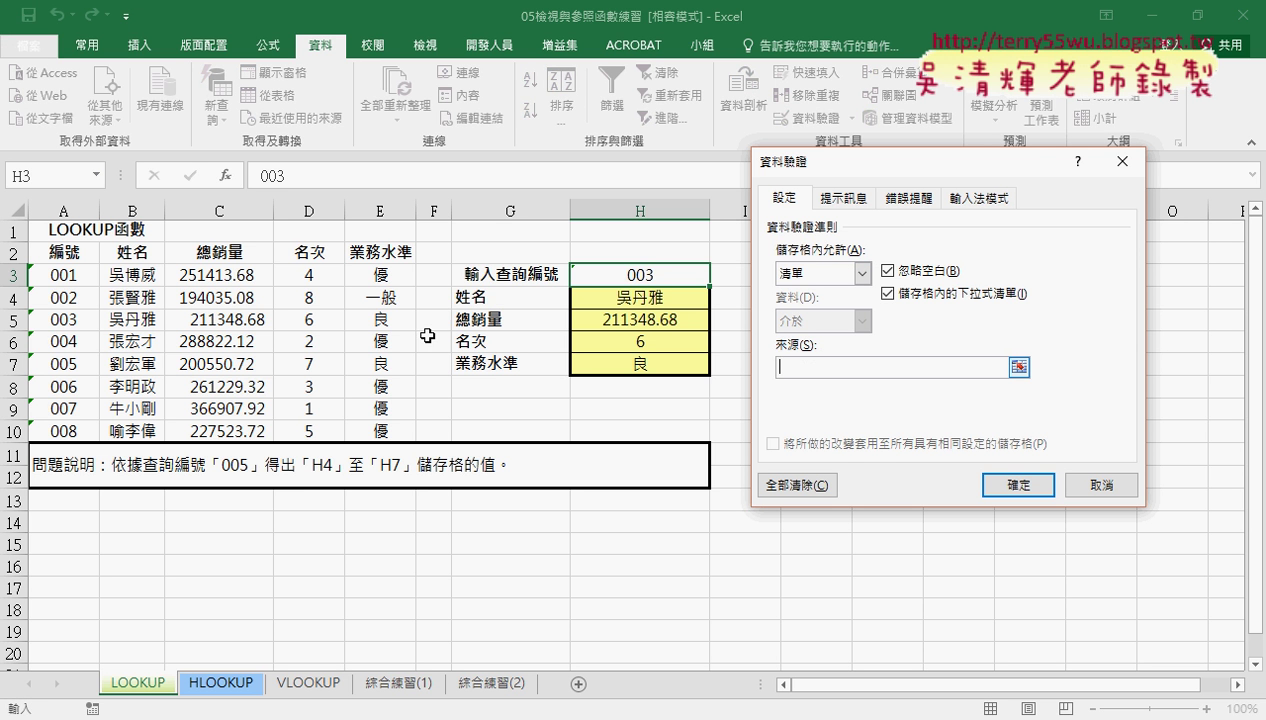
drag(72, 275, 71, 431)
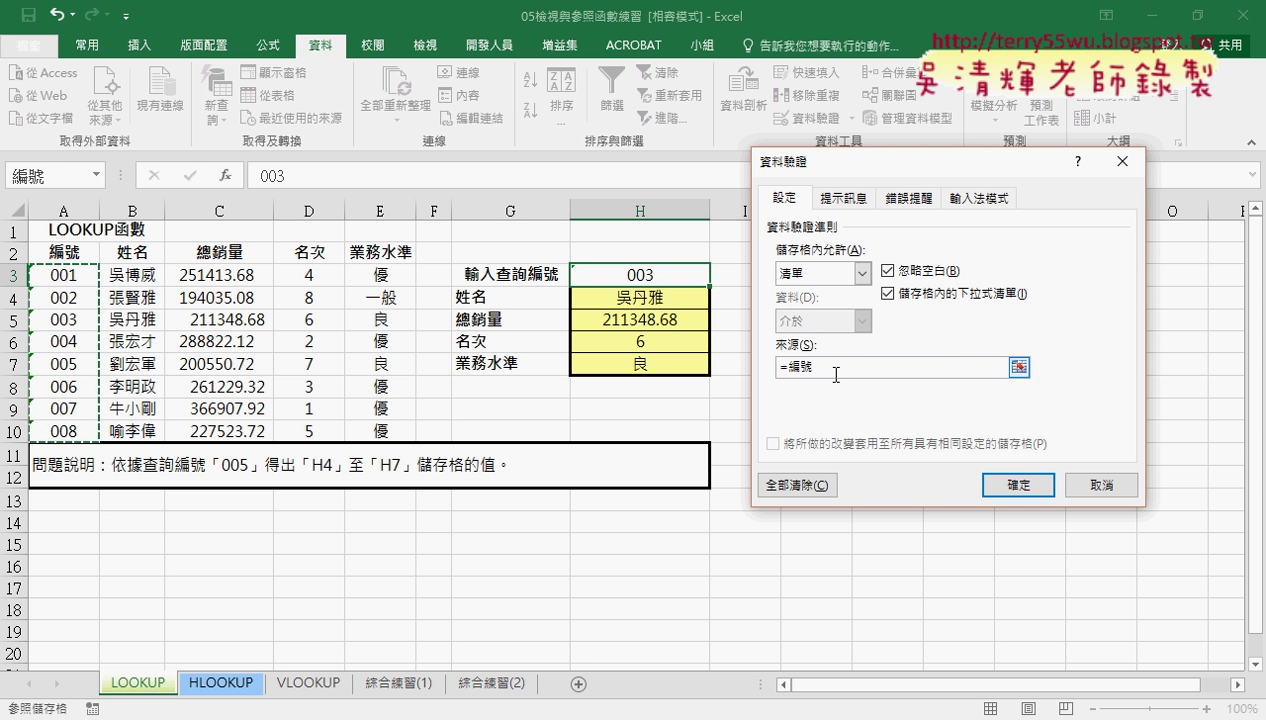
drag(836, 370, 781, 370)
key(BackSpace)
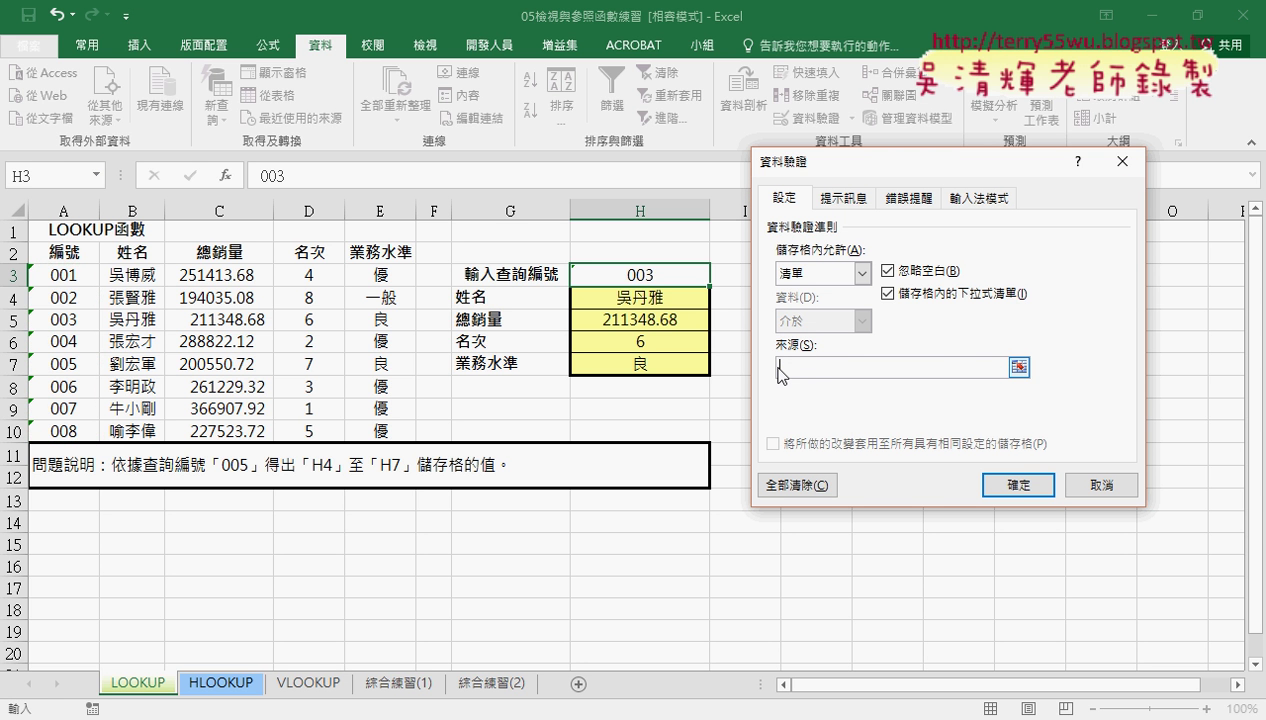
key(F3)
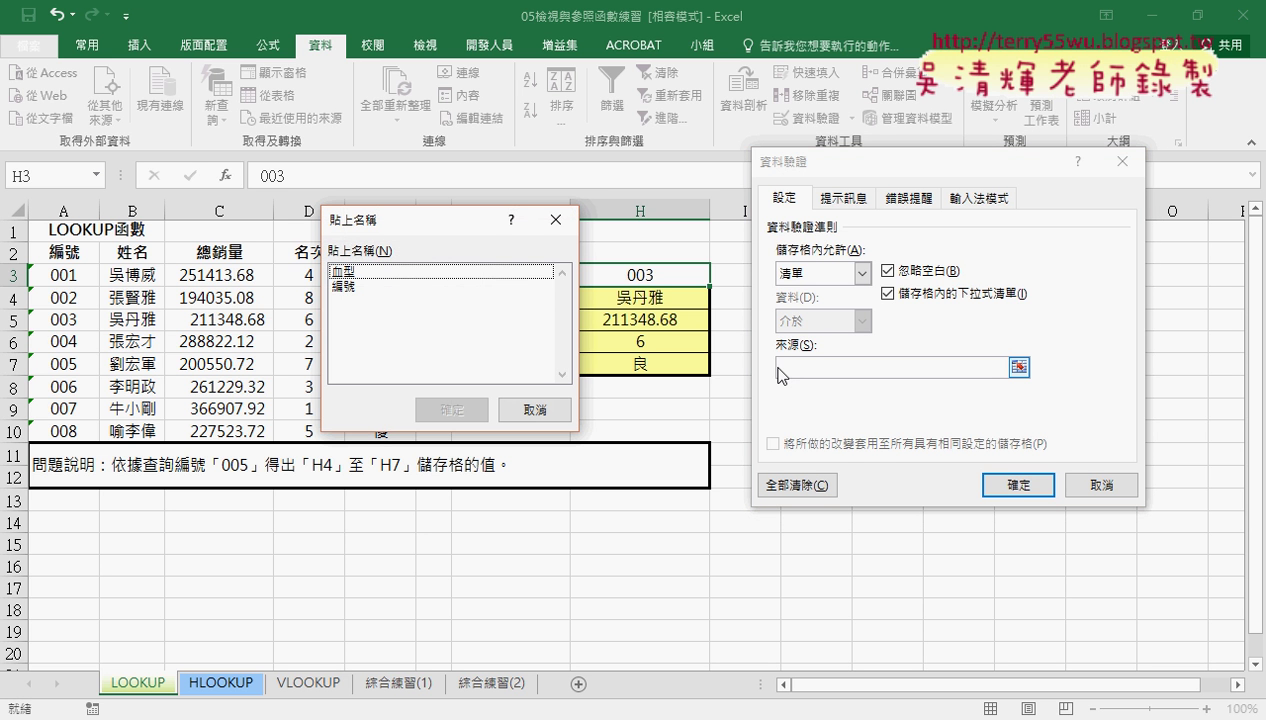
click(357, 289)
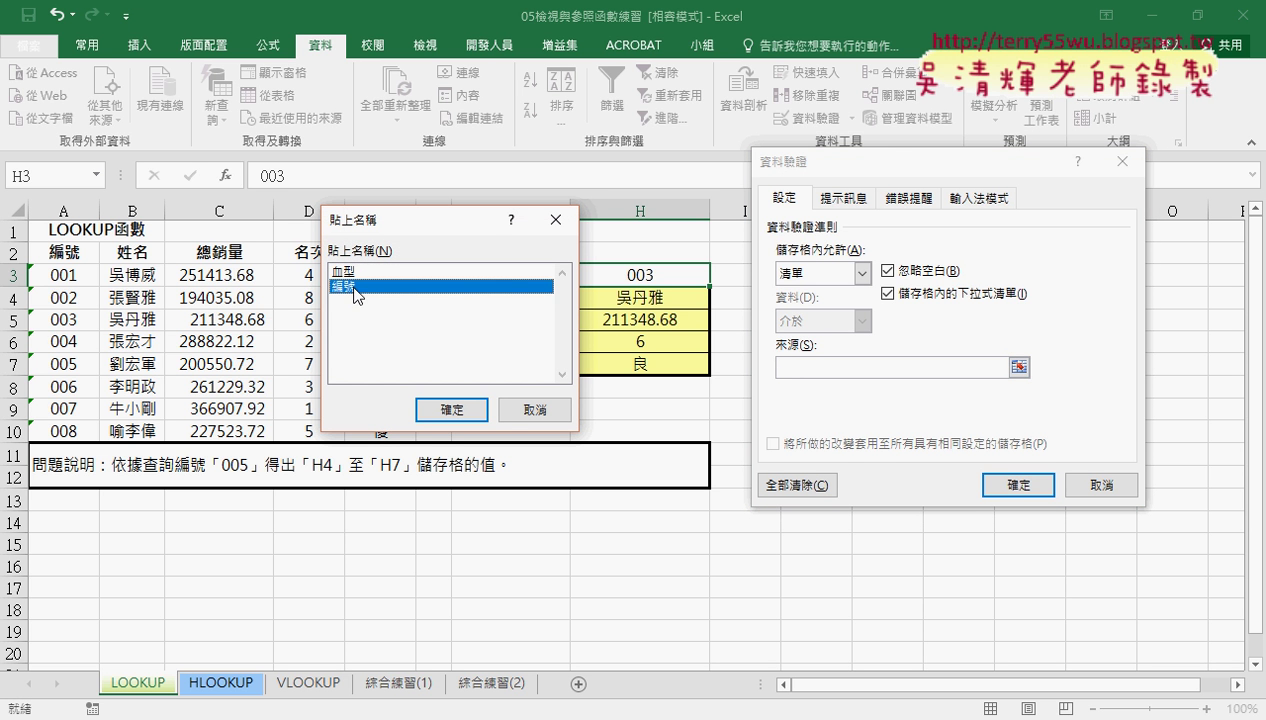
click(451, 410)
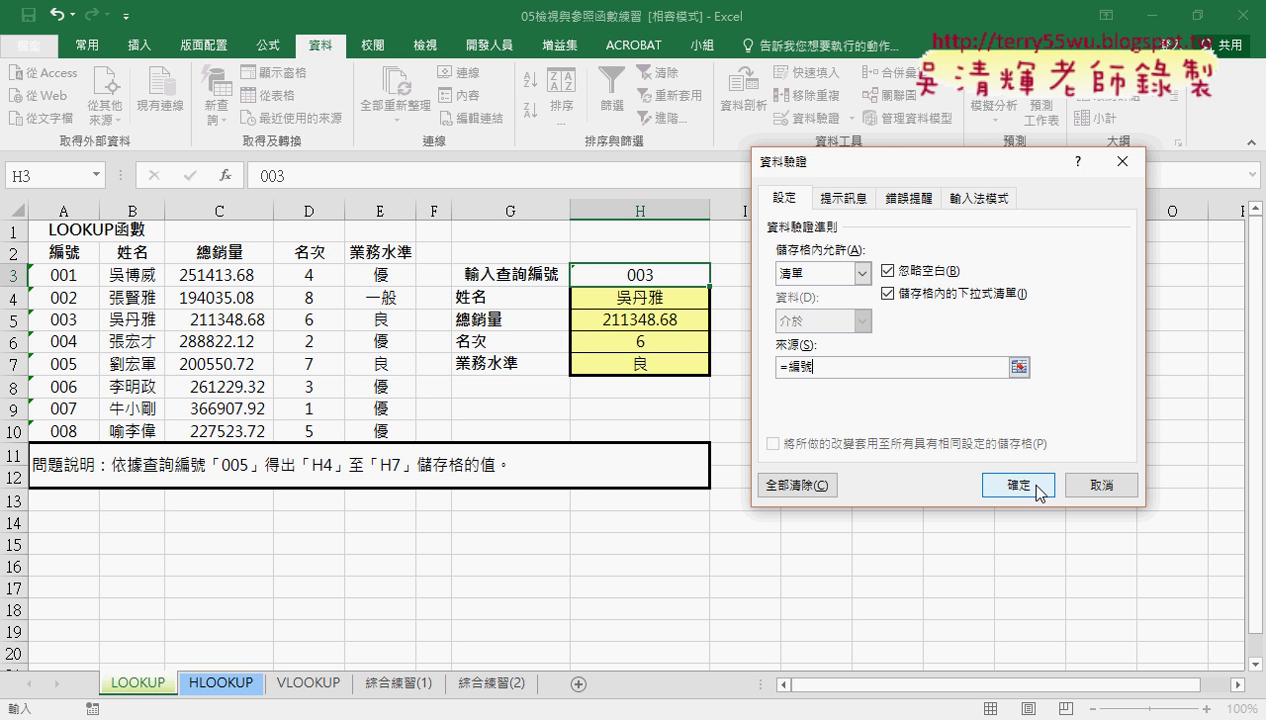
click(1038, 488)
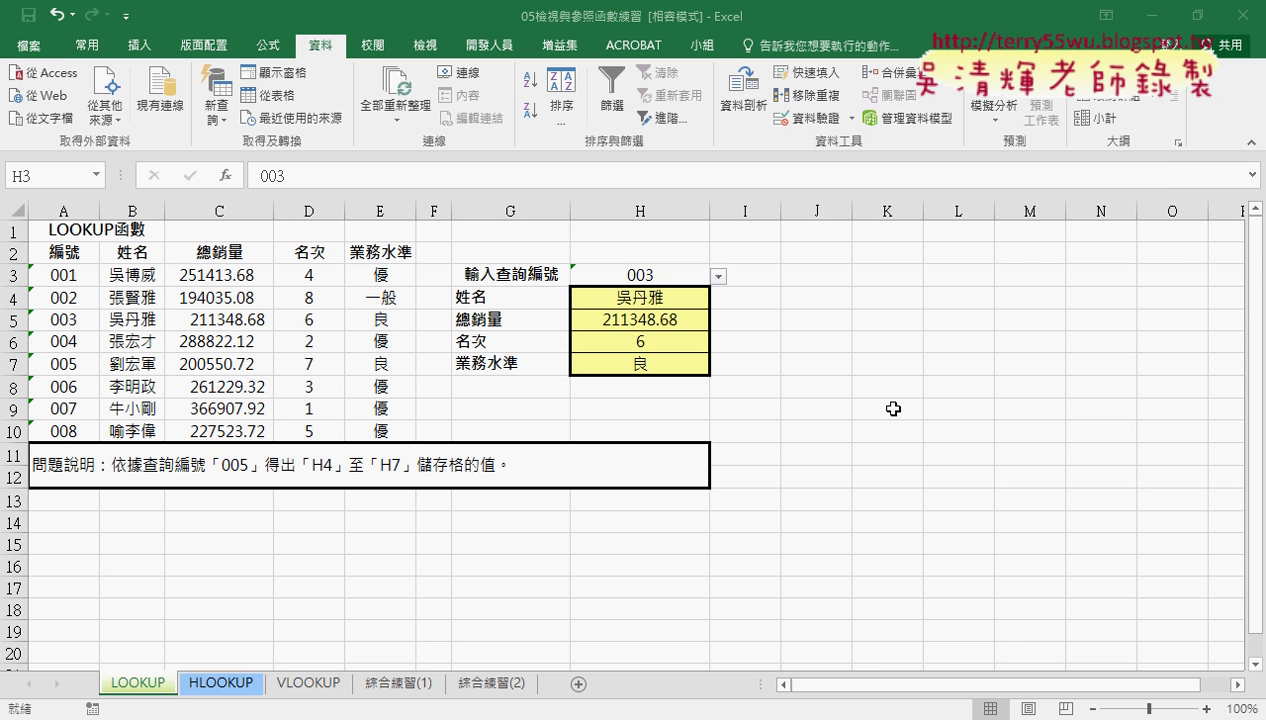
Pick ID 001, then 002 from H3's drop-down, showing 194035.08, rank 8 and 一般.
click(719, 277)
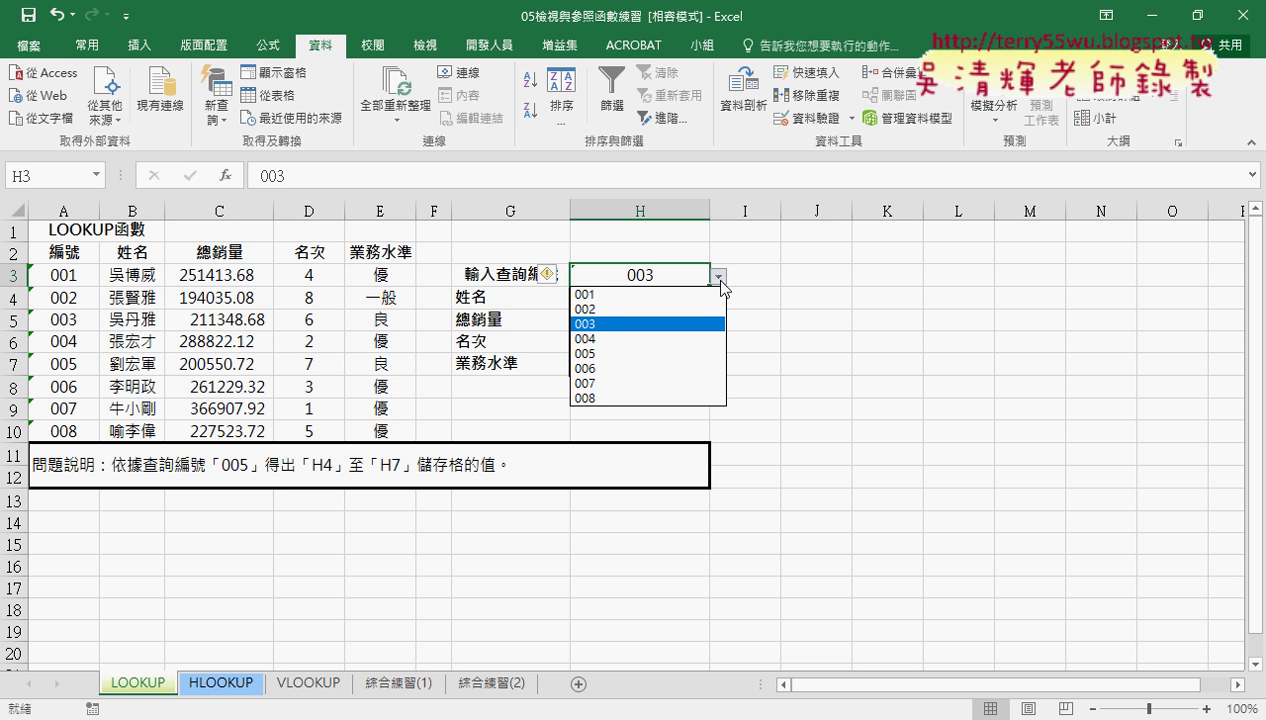
key(Up)
key(Up)
key(Return)
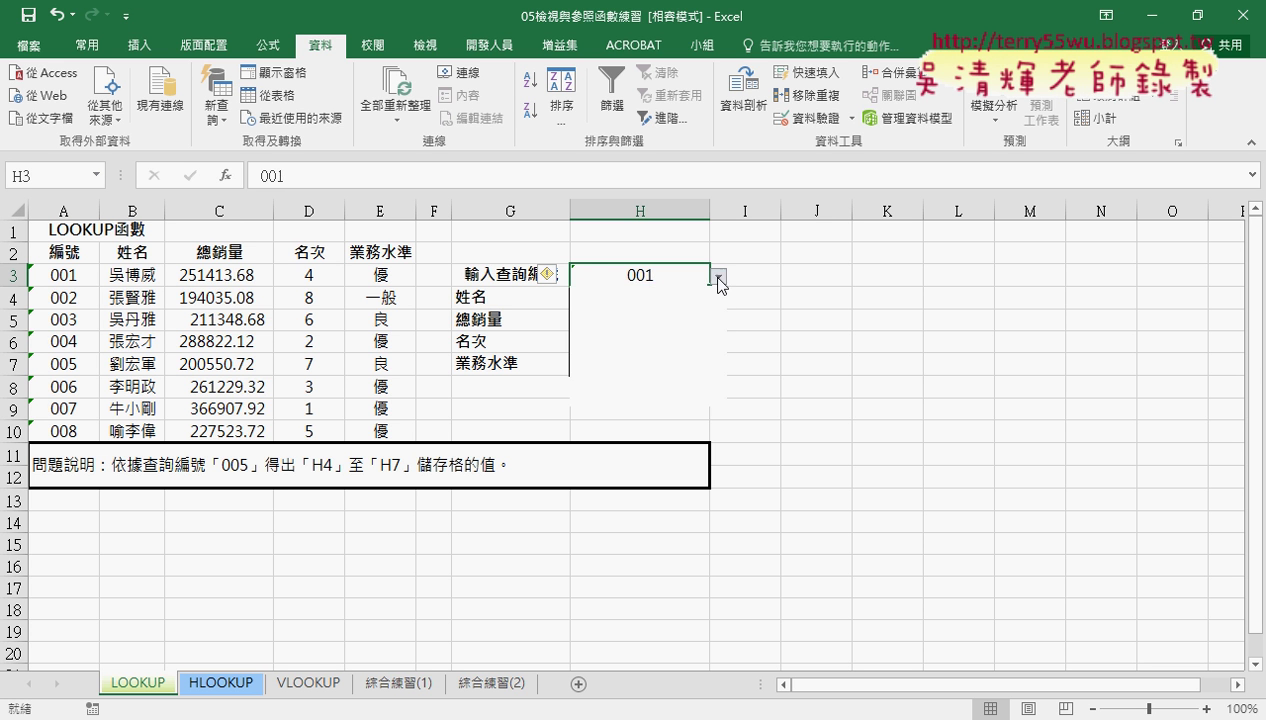
click(719, 280)
click(698, 308)
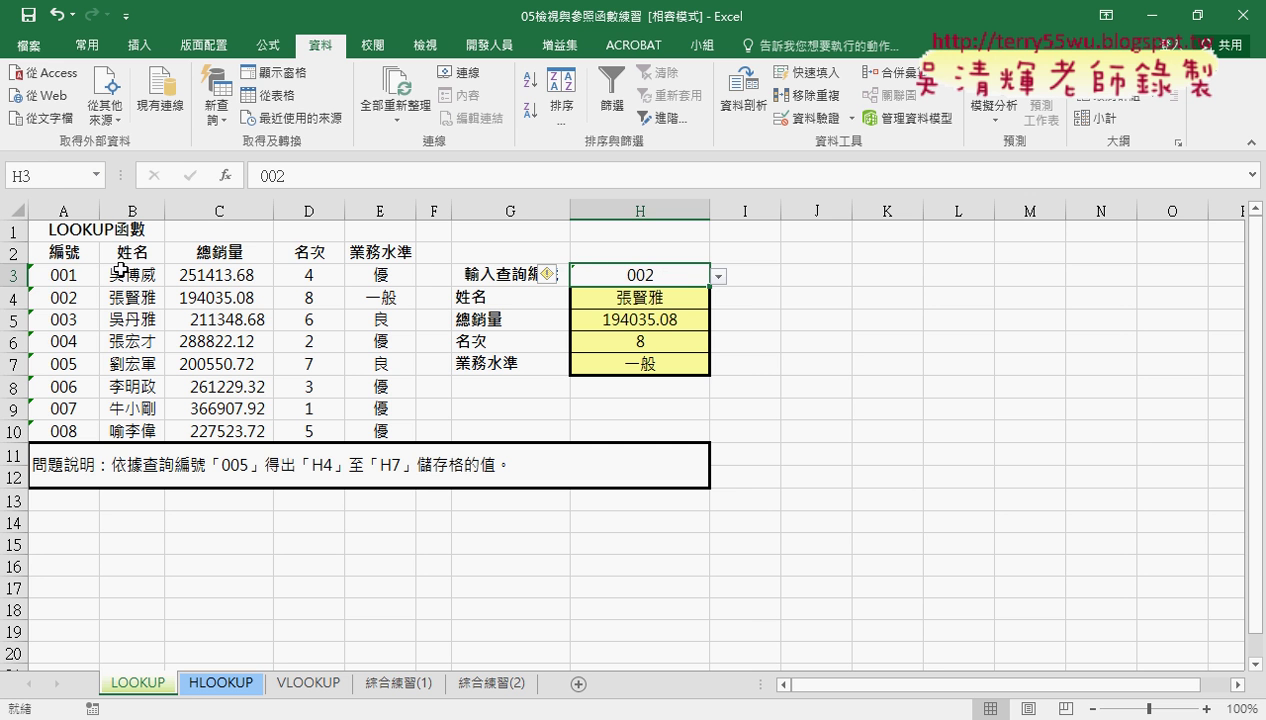
drag(63, 252, 63, 435)
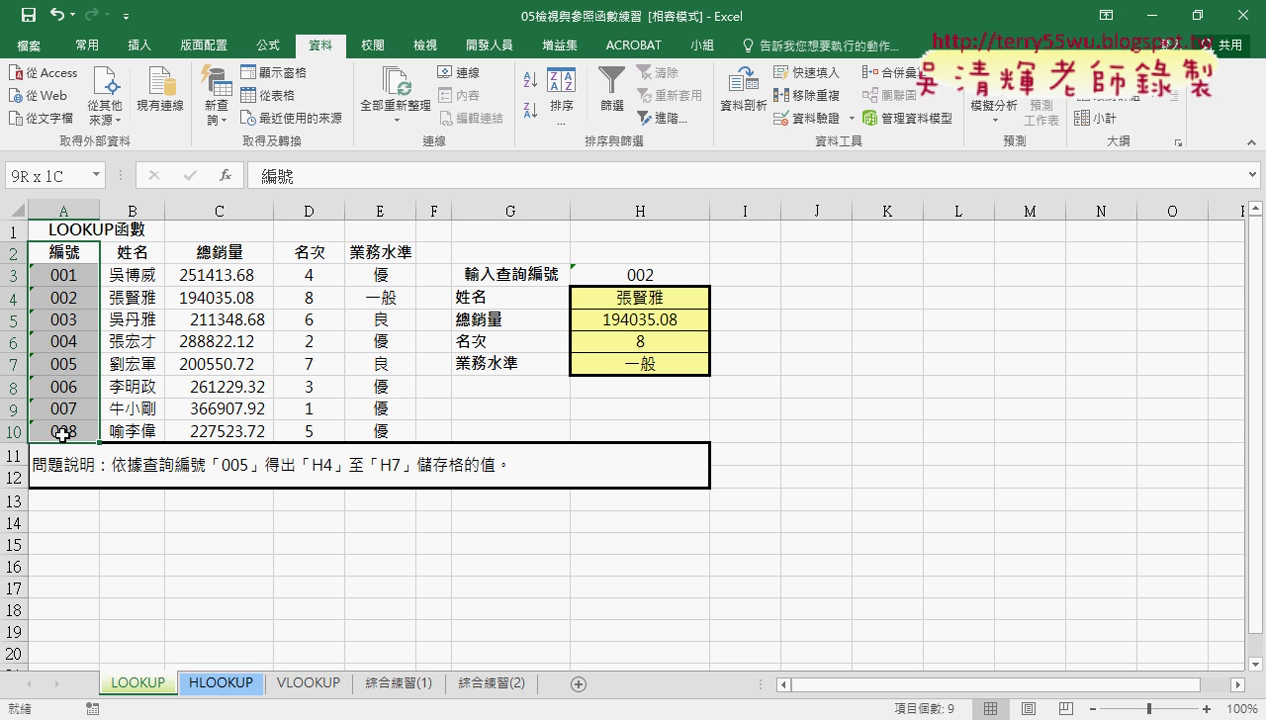
click(268, 45)
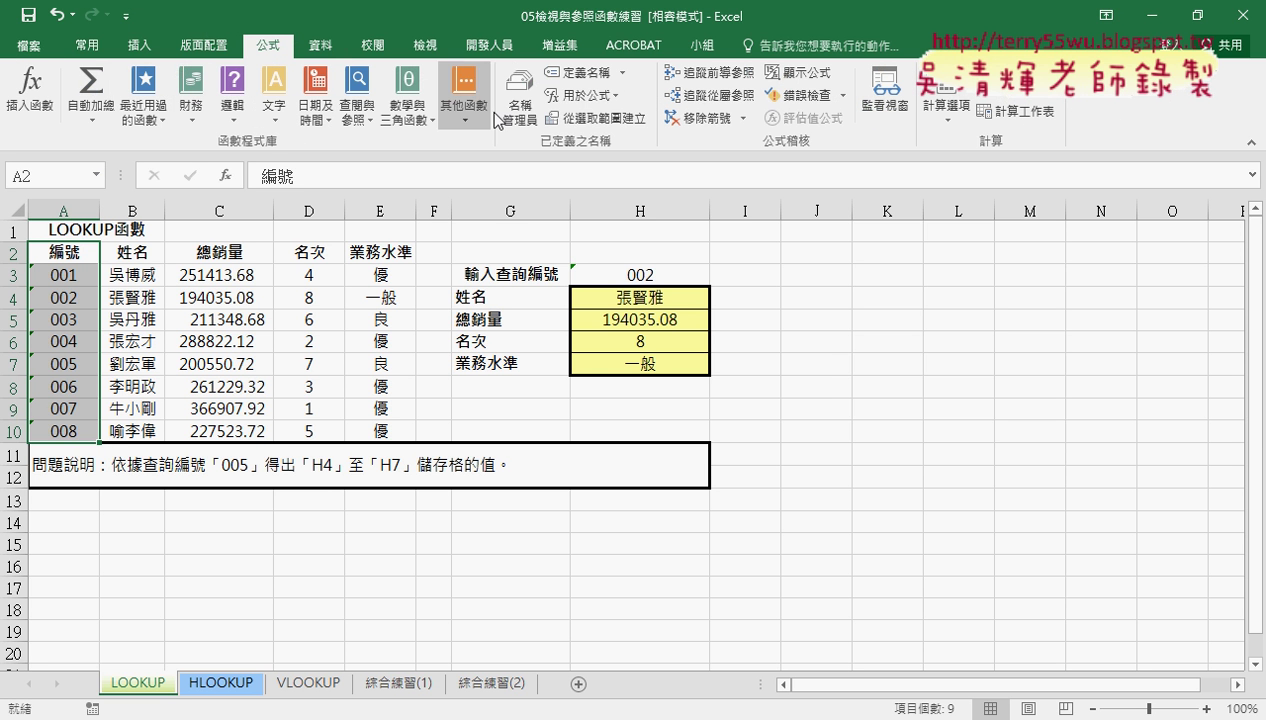
click(592, 118)
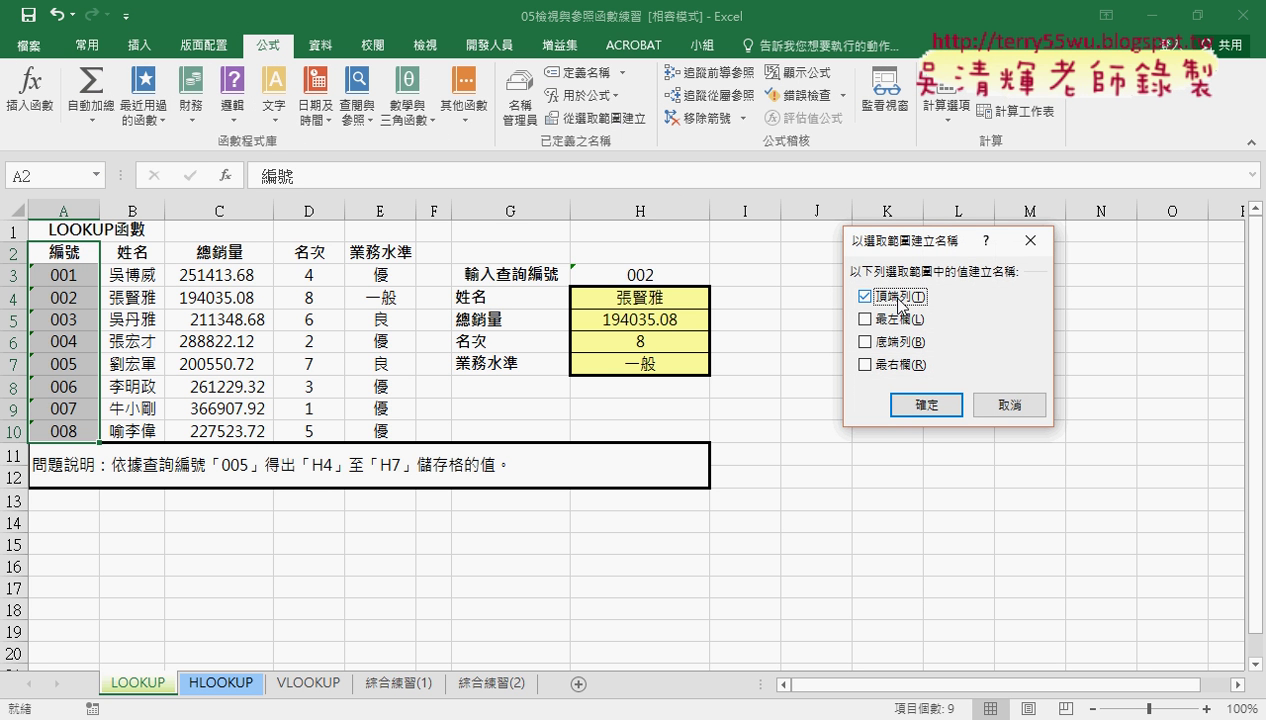
click(988, 406)
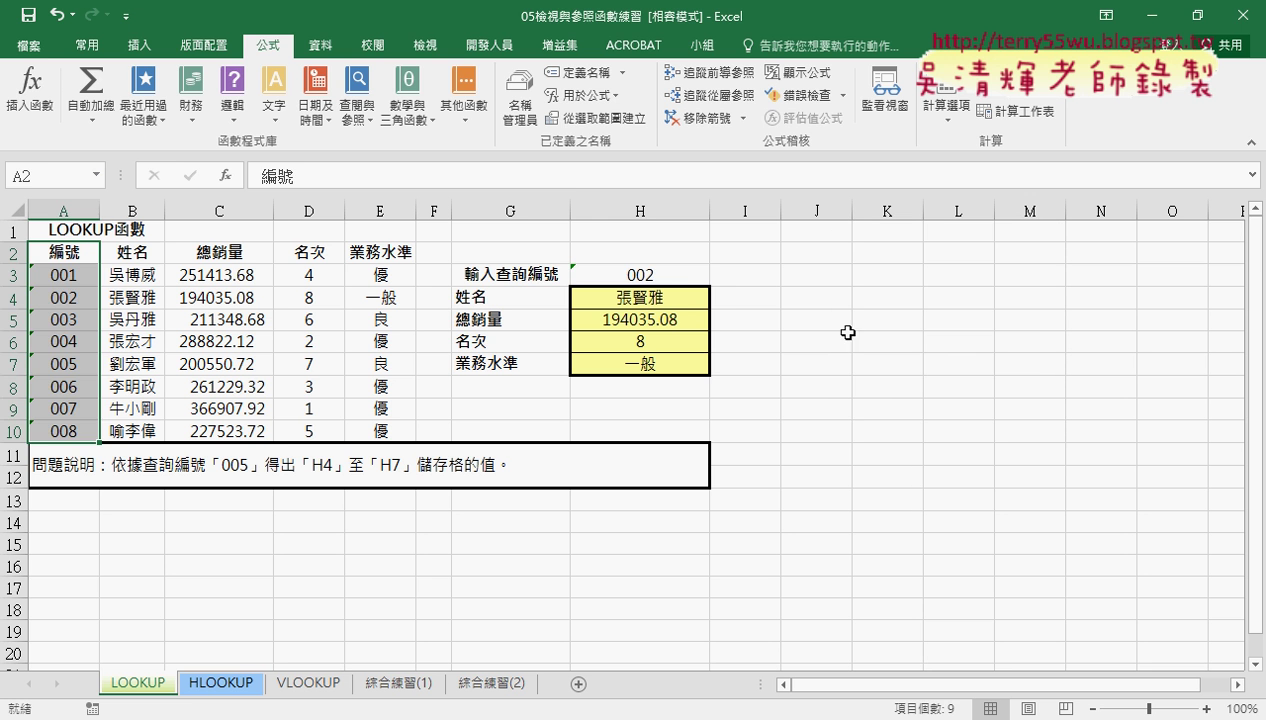
click(682, 276)
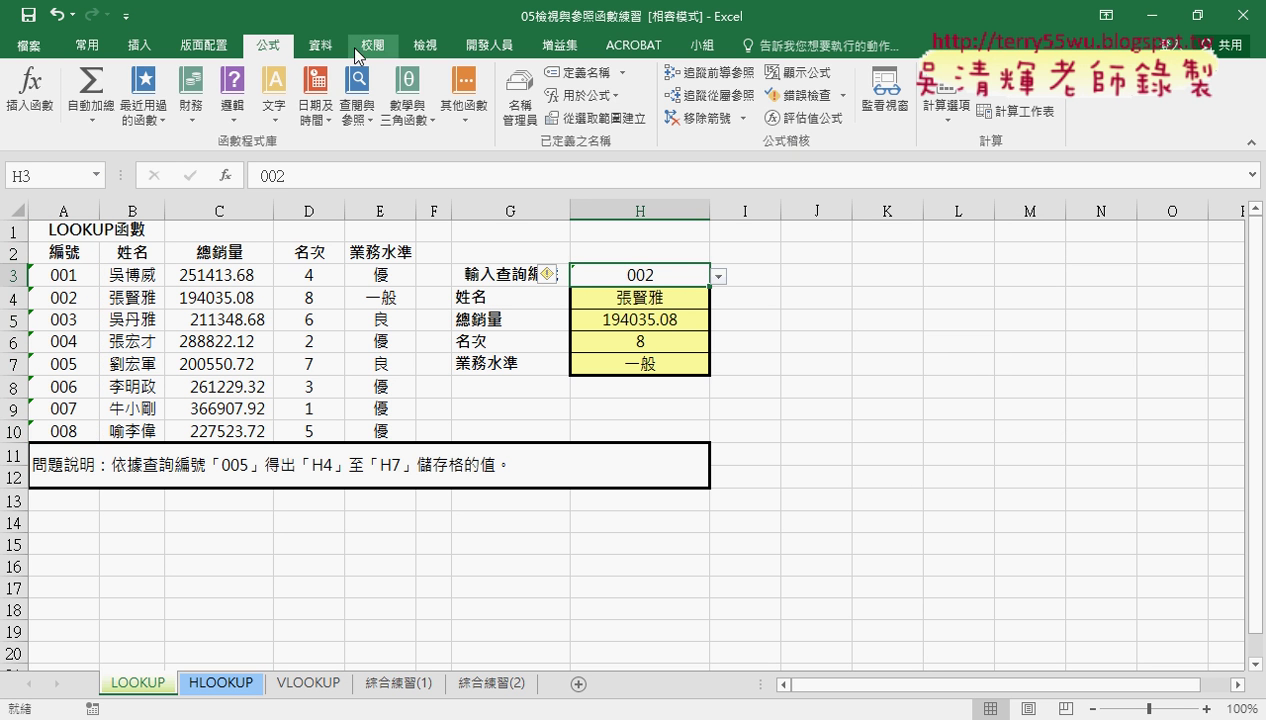
click(320, 45)
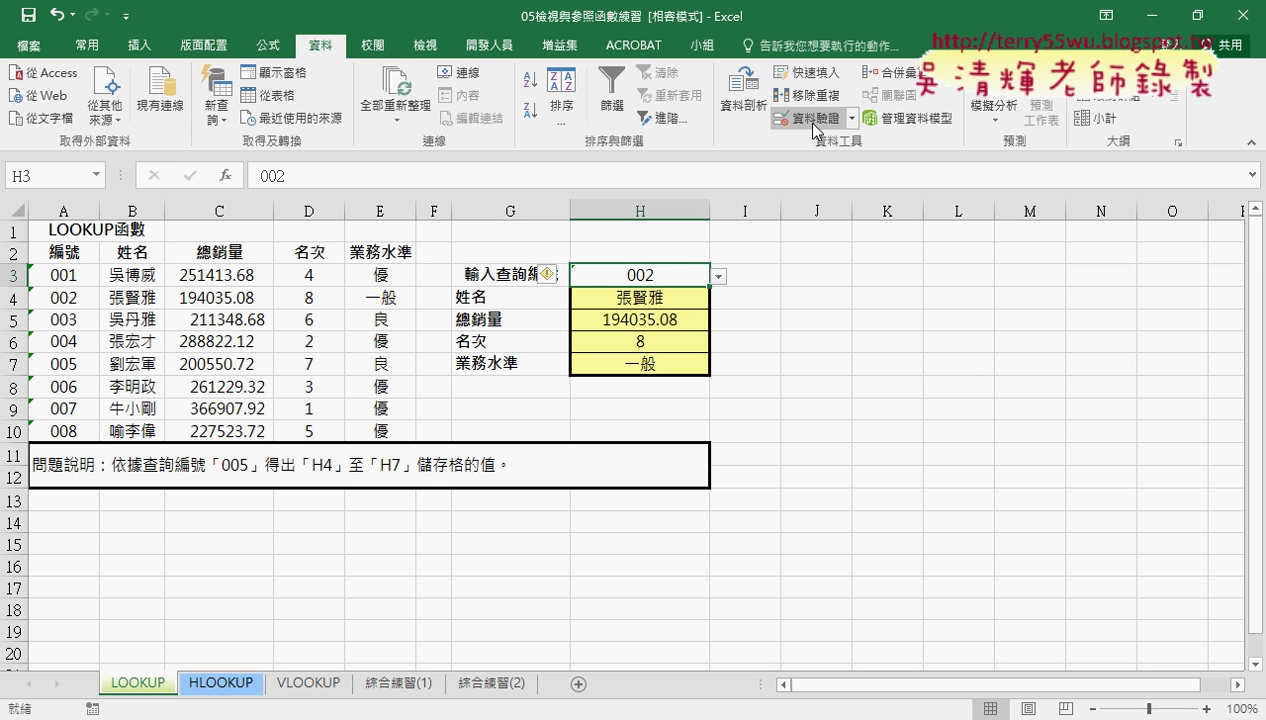
click(814, 124)
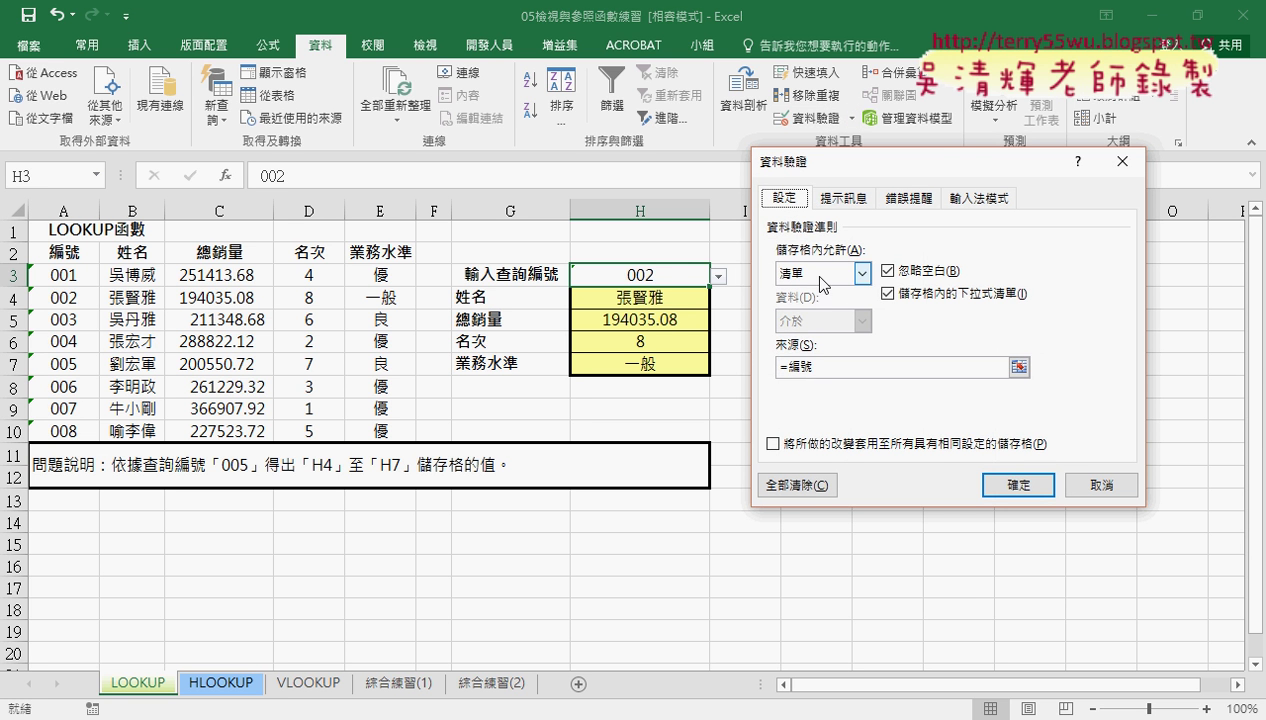
click(812, 366)
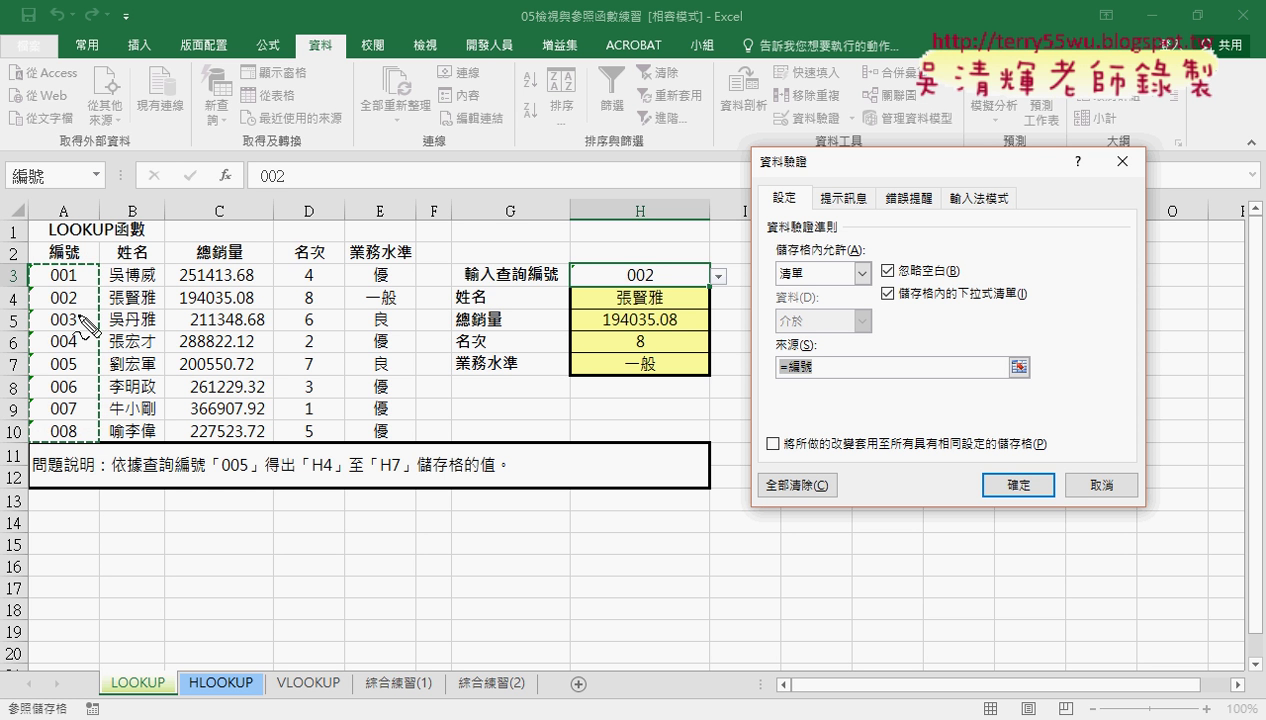
drag(62, 480, 100, 440)
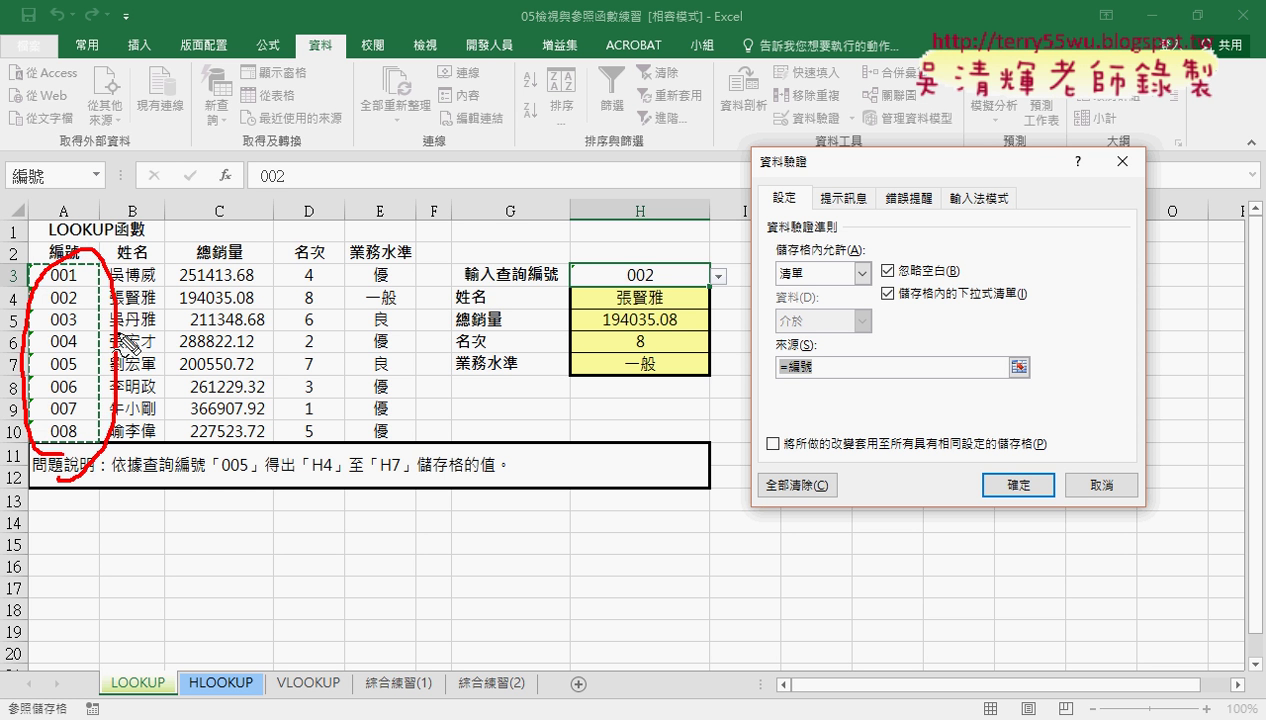
drag(175, 255, 688, 283)
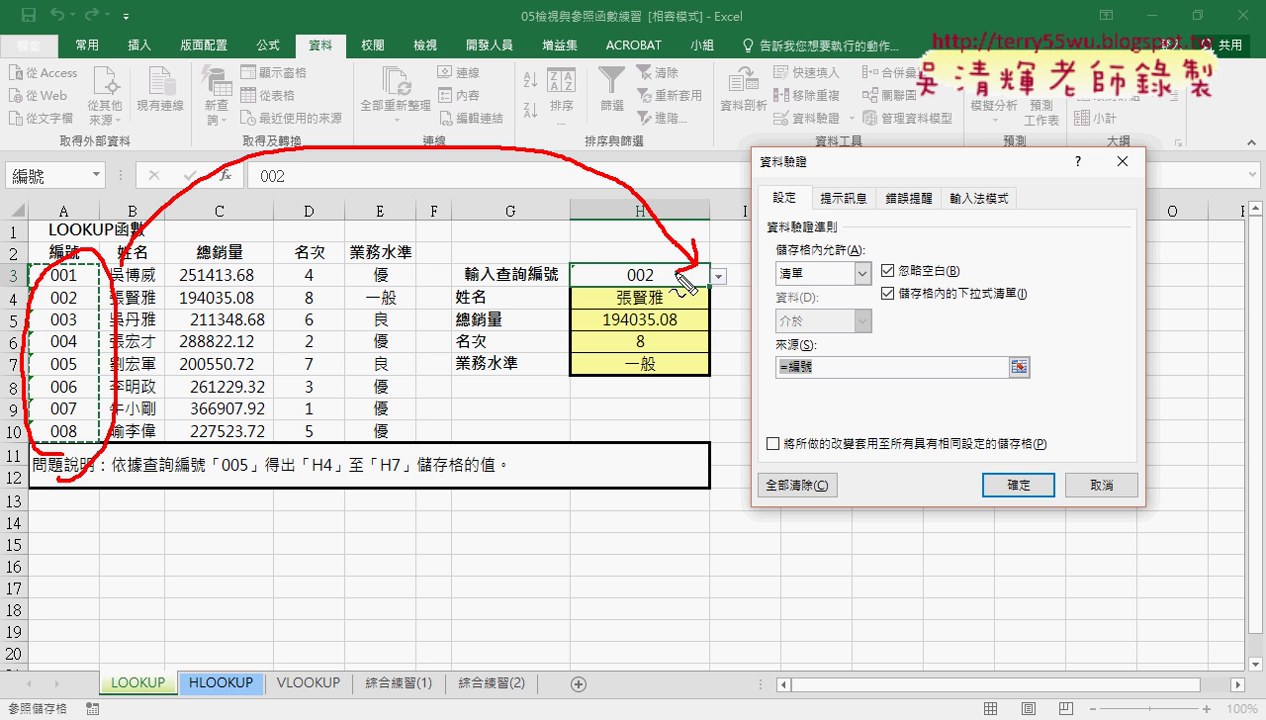
drag(572, 288, 590, 297)
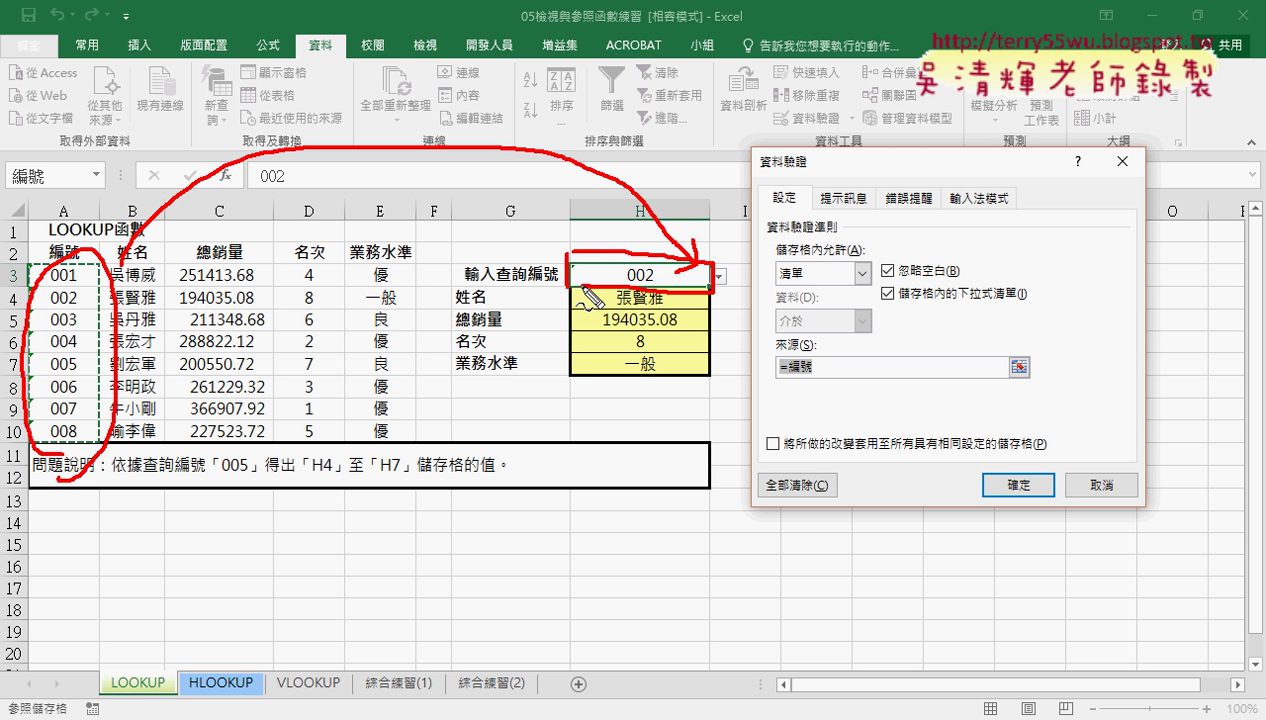
key(Escape)
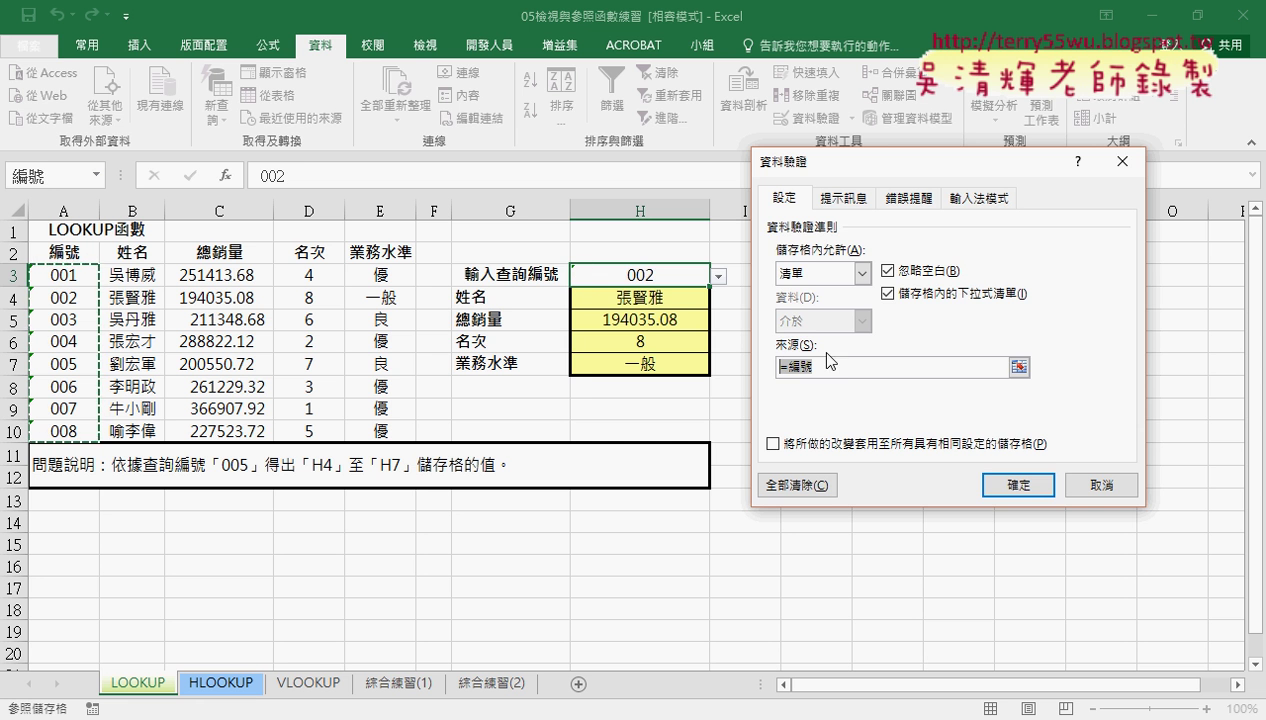
click(1017, 484)
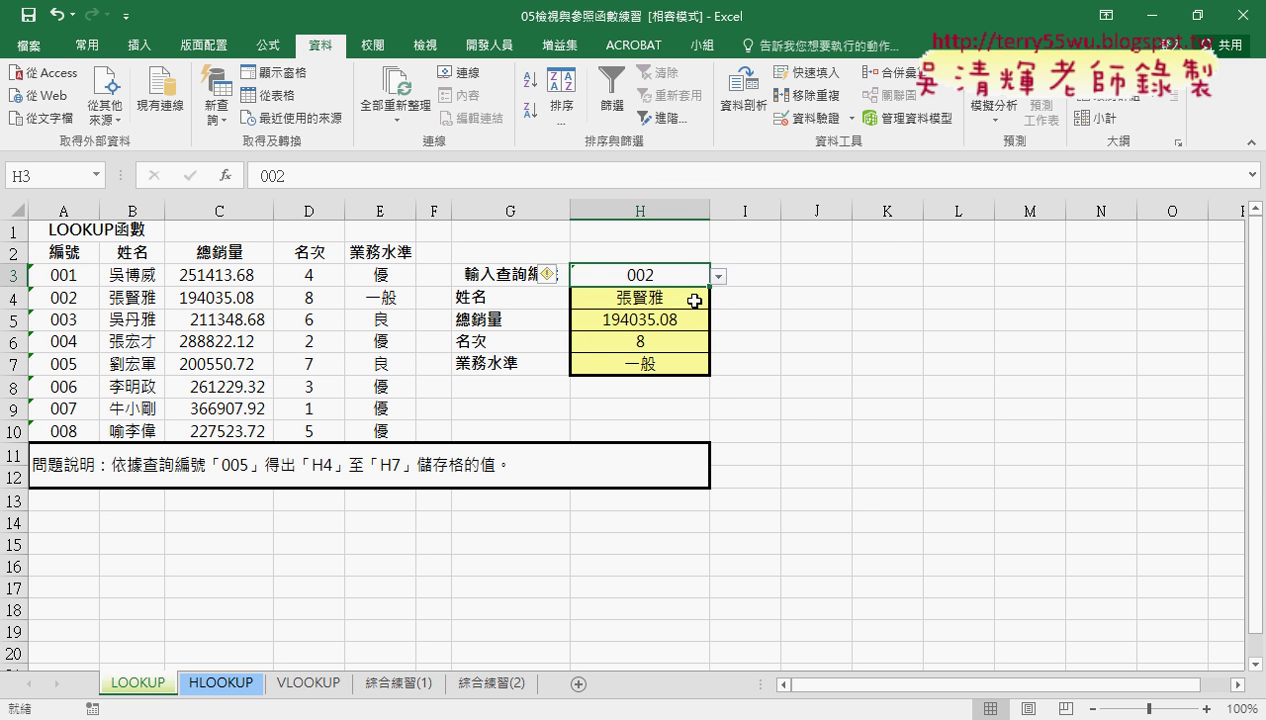
Pick ID 003 from H3's drop-down and select its table row to compare the results.
click(719, 276)
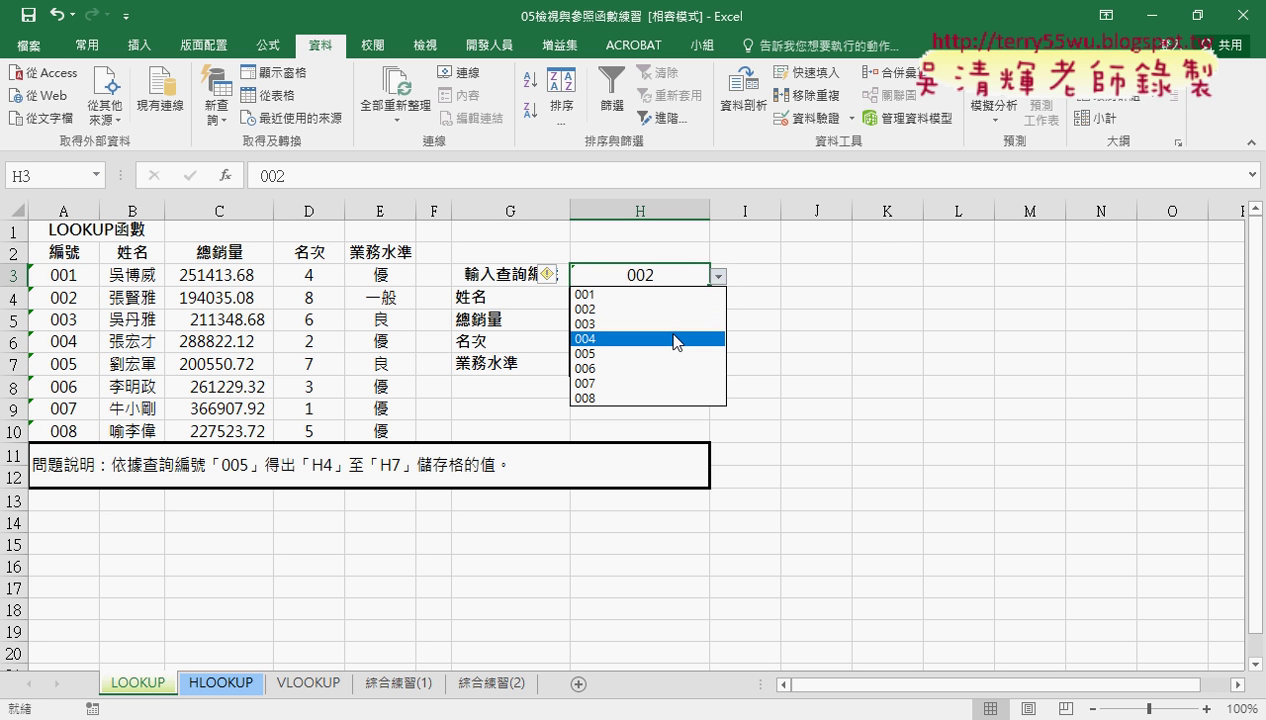
click(624, 324)
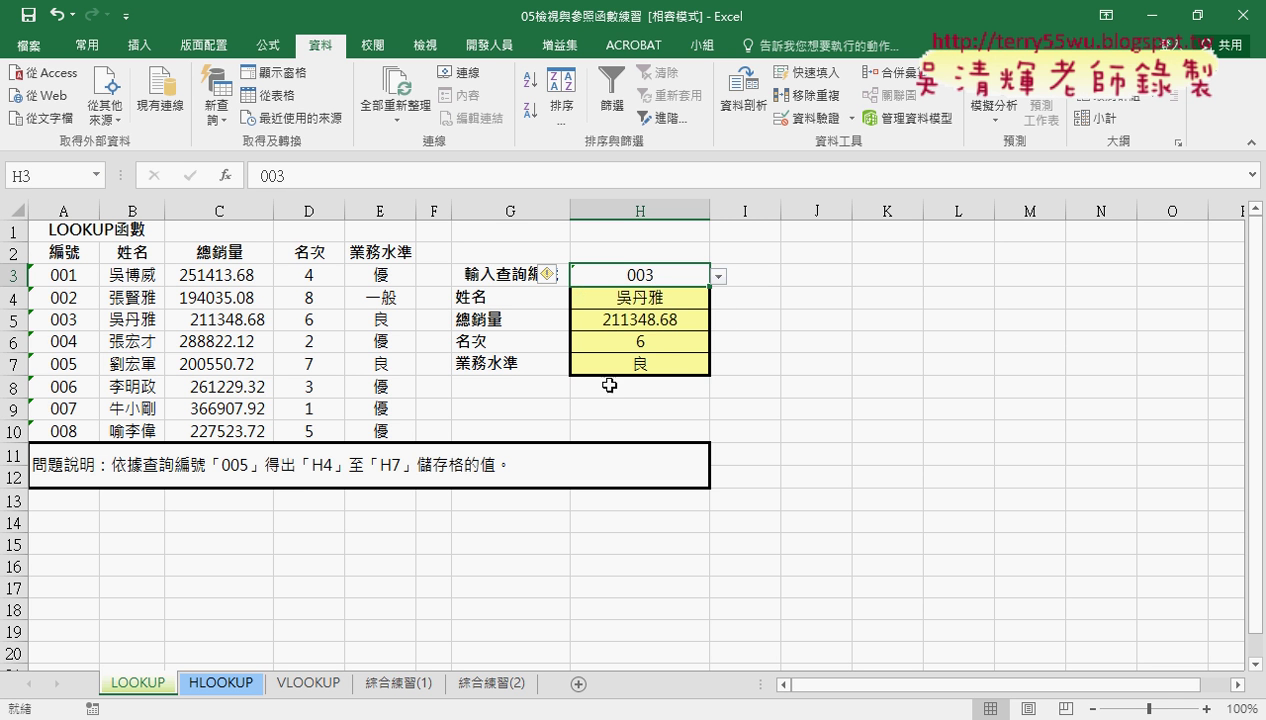
drag(322, 321, 382, 320)
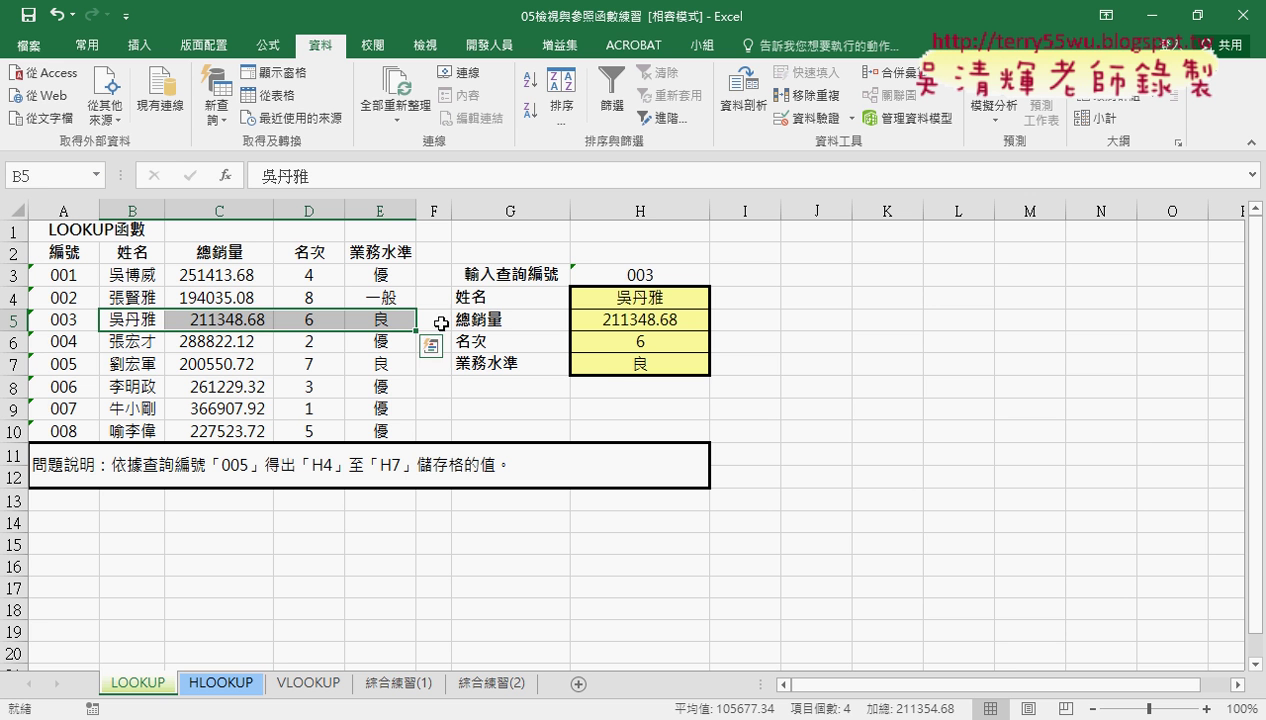